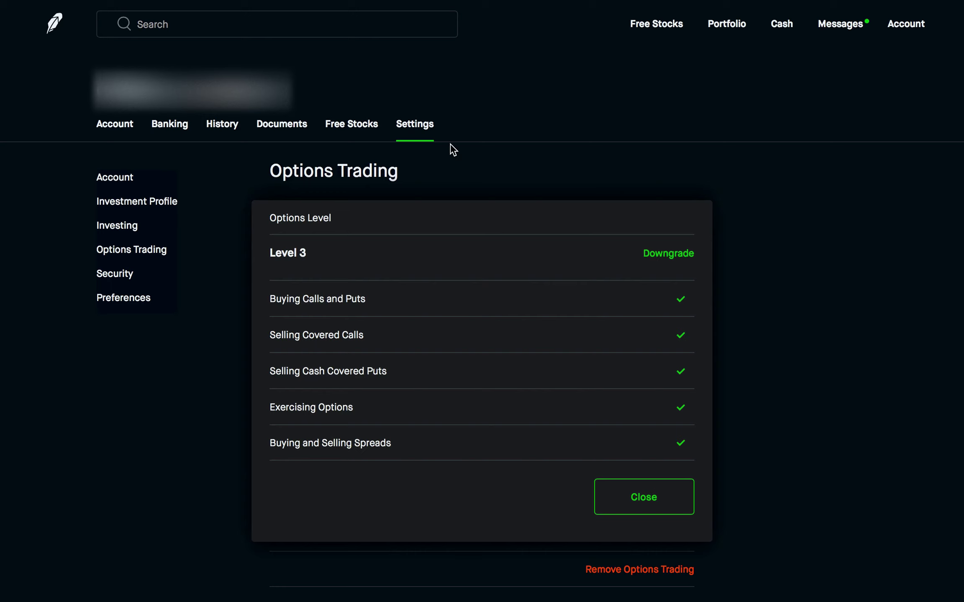
Check the account's options trading level and the strategies it permits.
left_click_drag(430, 176, 277, 172)
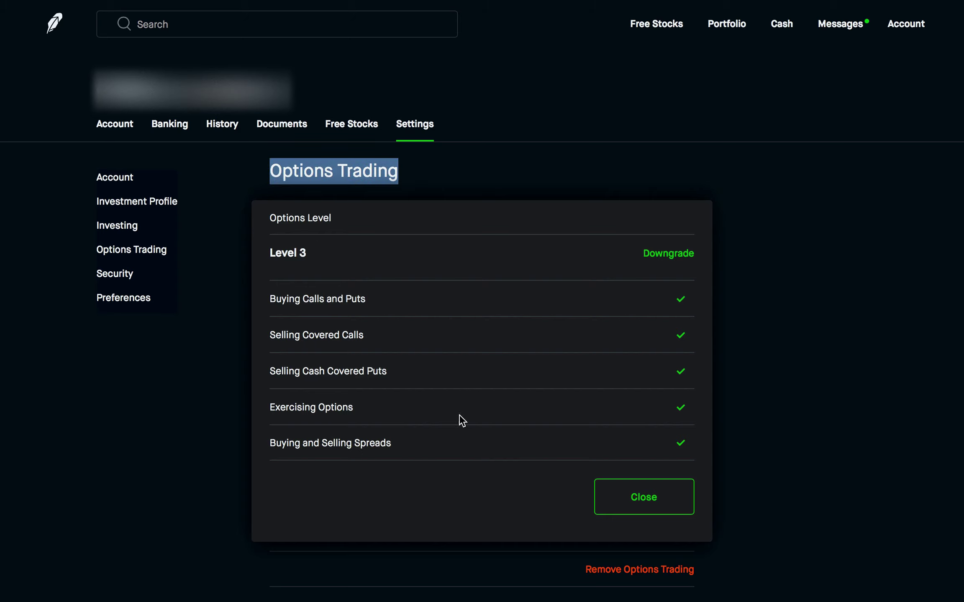
left_click(413, 505)
left_click_drag(270, 253, 308, 254)
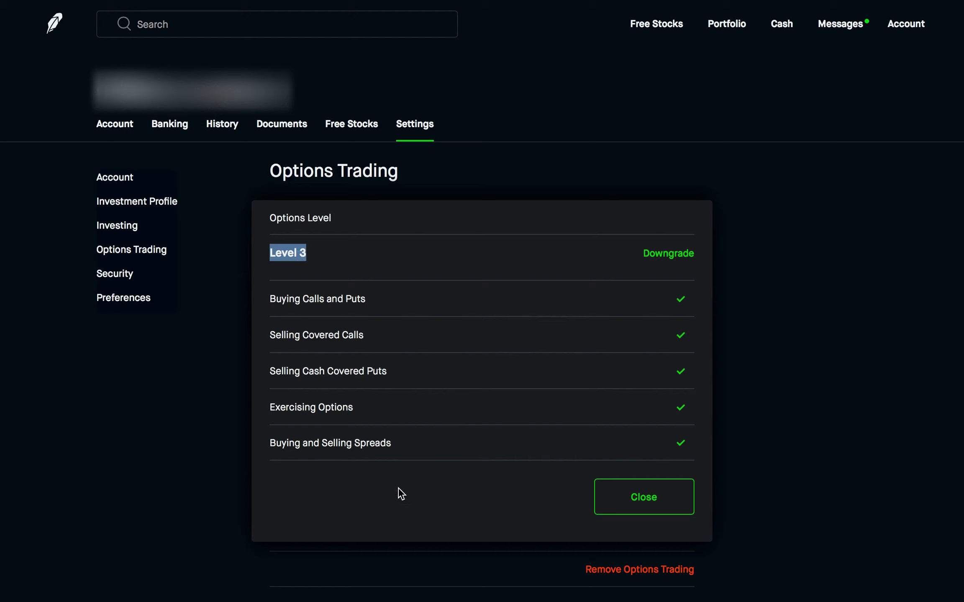
left_click(396, 506)
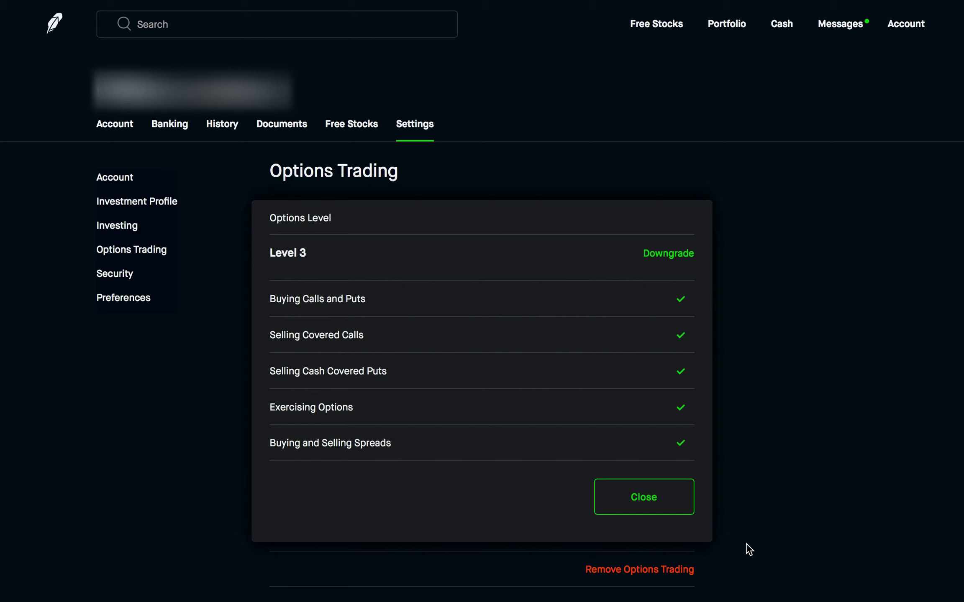
Look up the AAL stock, open its options chain and show the puts available to sell.
left_click(178, 26)
type("aal")
key("Return")
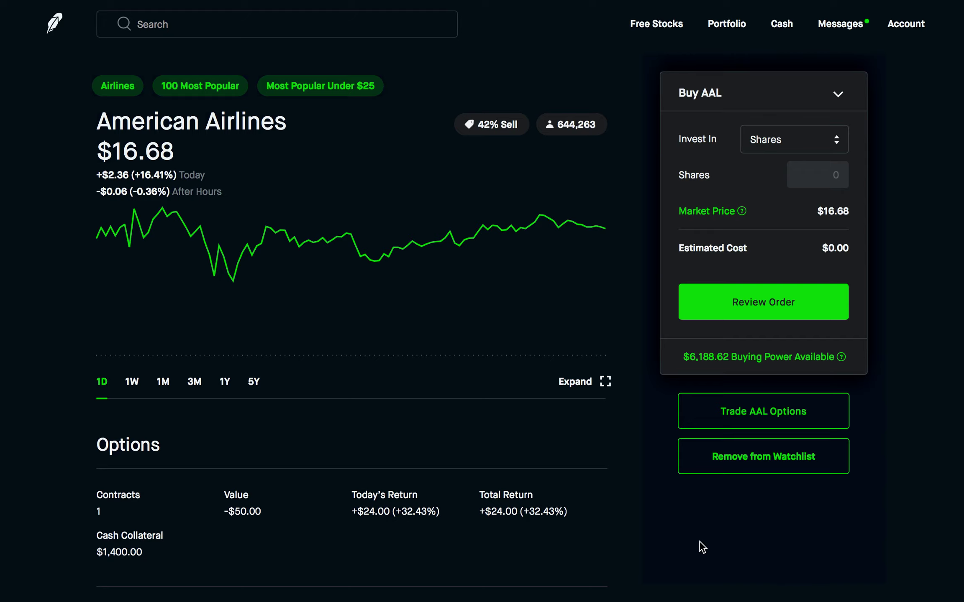
left_click(770, 415)
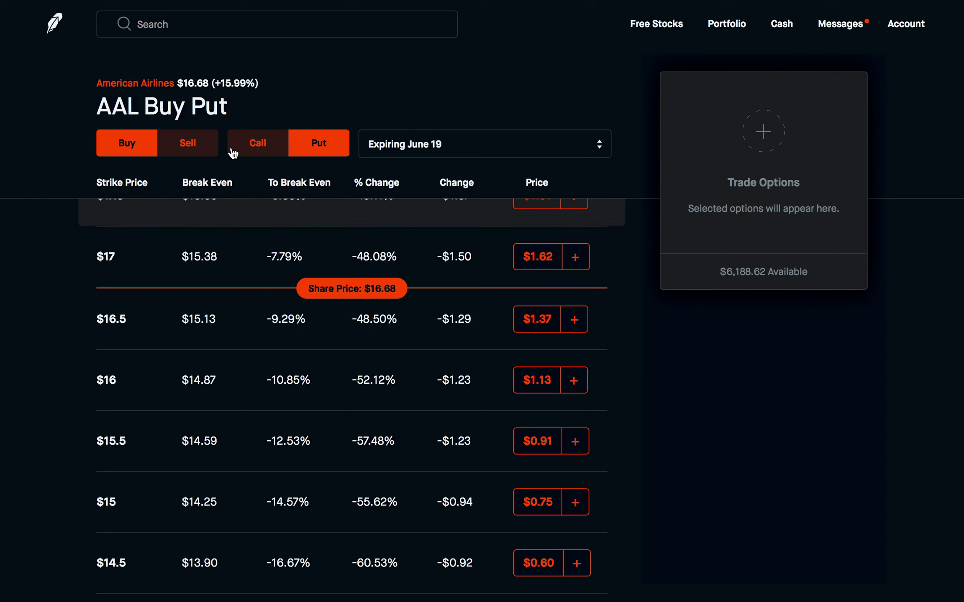
left_click(210, 154)
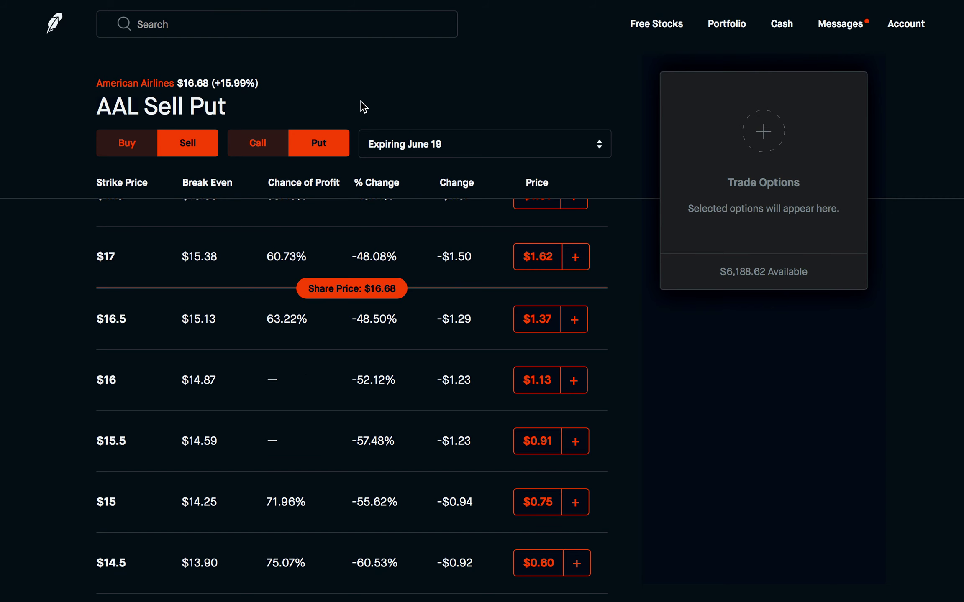
Switch to the Options Profit Calculator site and open the Put Spread calculator.
mouse_move(361, 4)
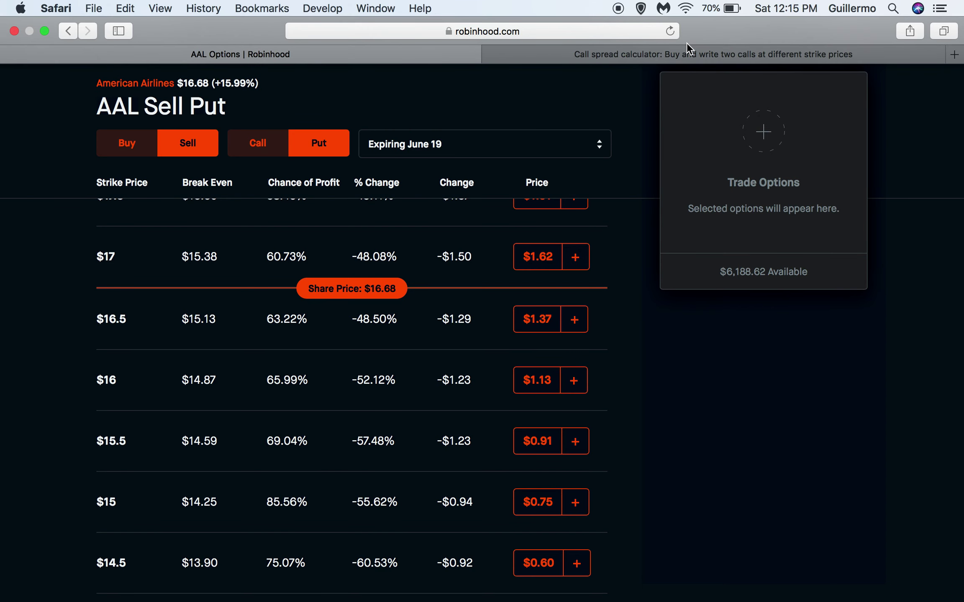
left_click(676, 50)
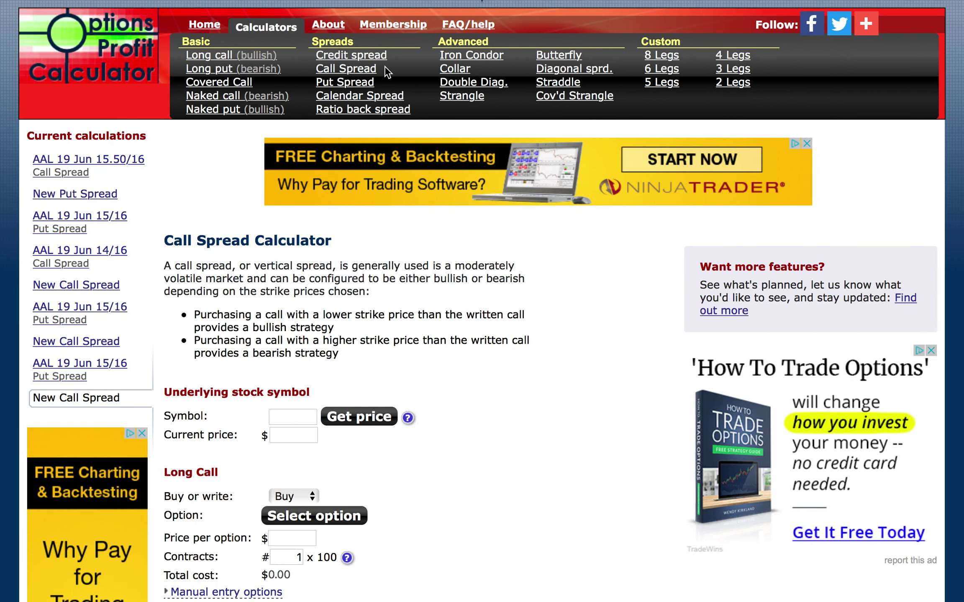
left_click(346, 83)
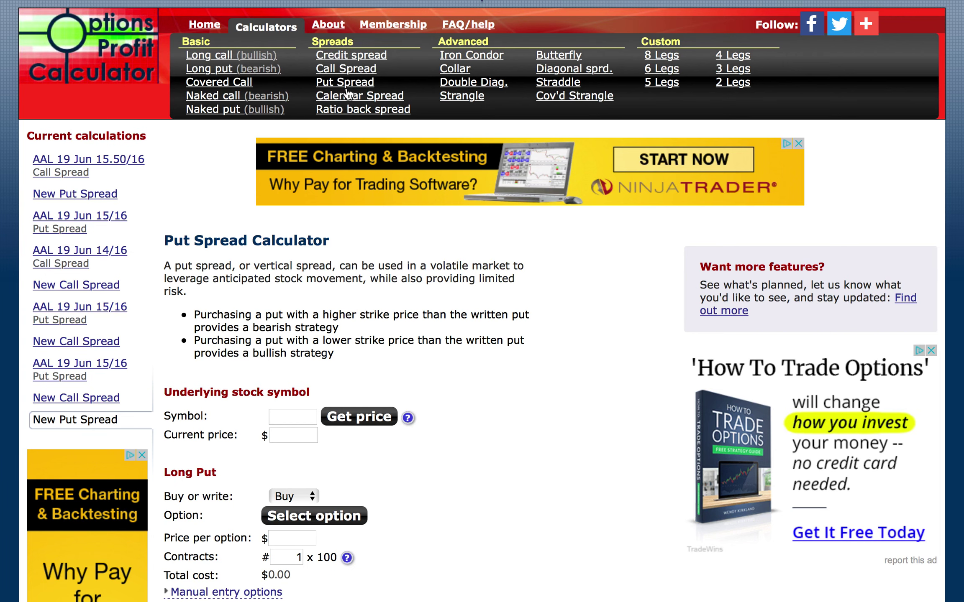
Enter AAL as the underlying stock symbol for the put spread.
scroll(347, 94, "down", 5)
scroll(348, 93, "down", 7)
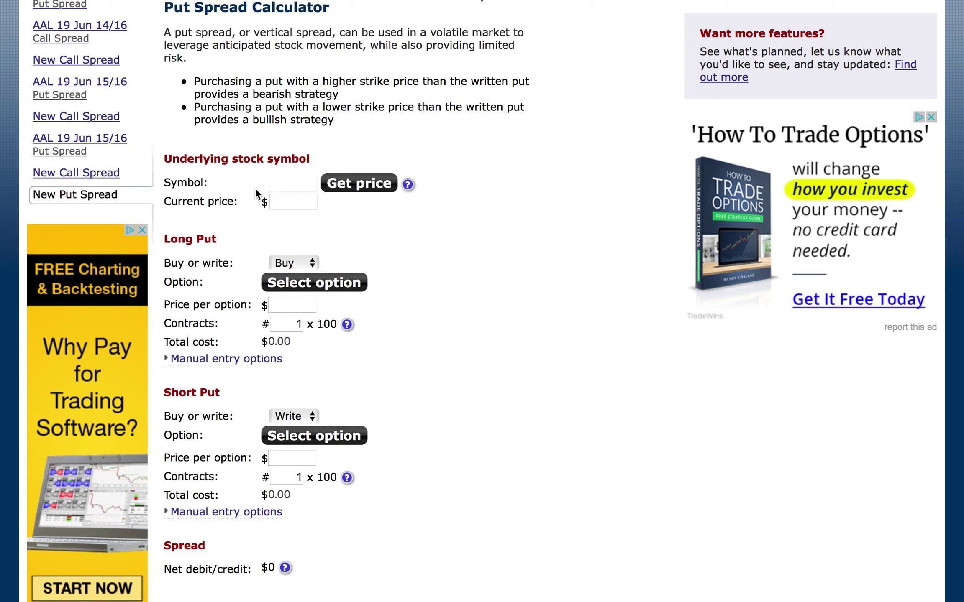
left_click(278, 186)
type("AAL")
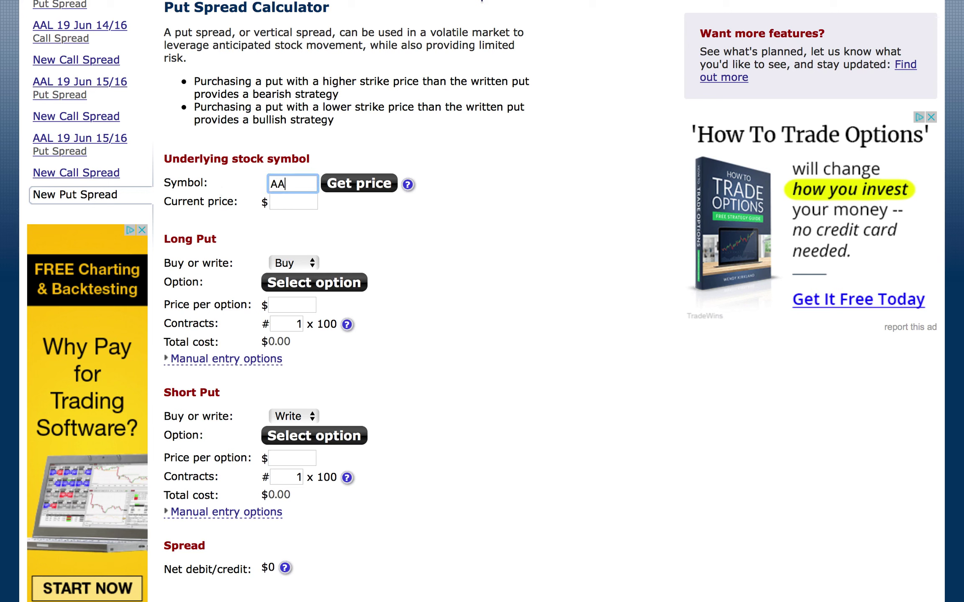
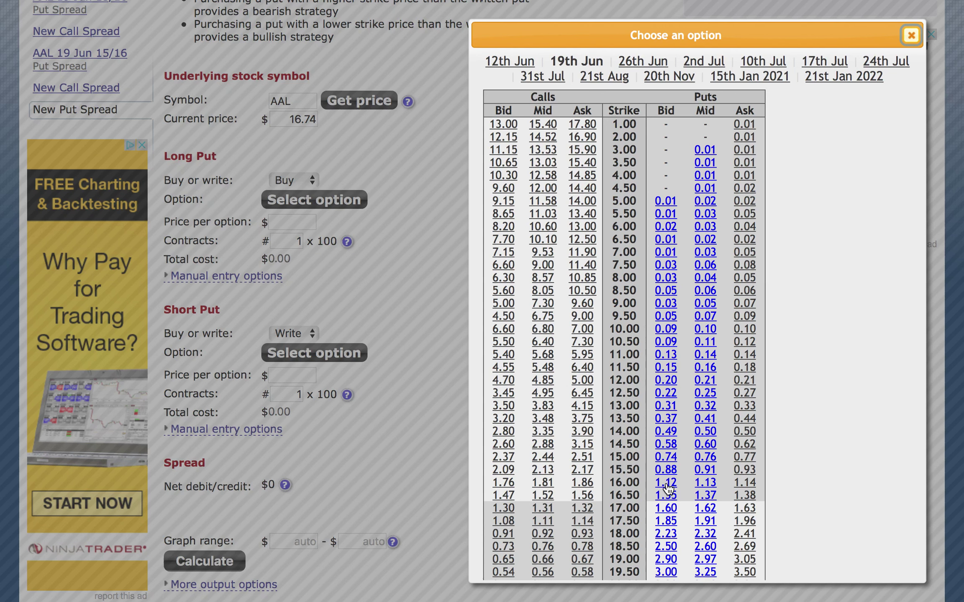
Set the short put to the 19 June $16.00 strike put at the 1.12 bid price.
left_click_drag(640, 483, 612, 484)
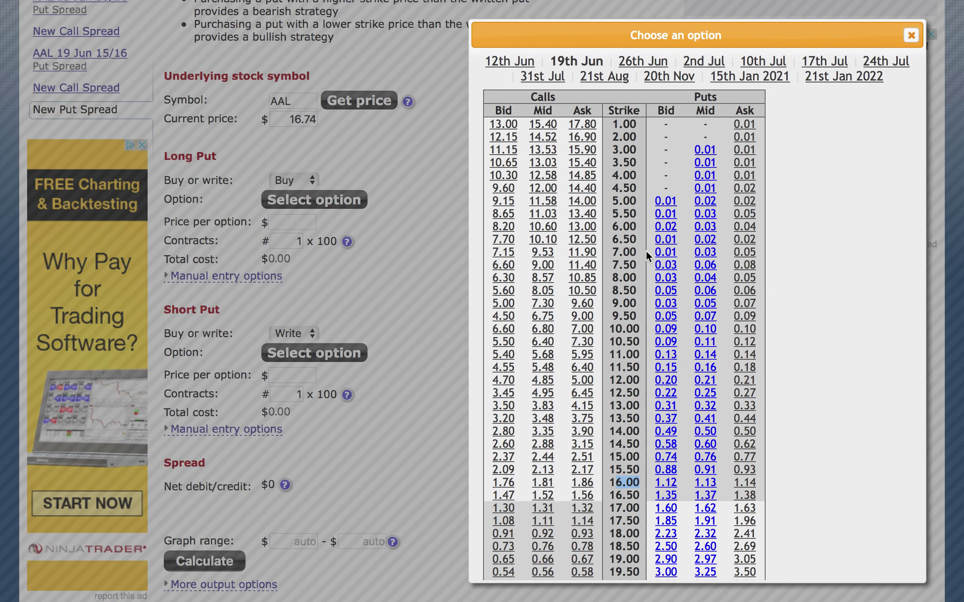
left_click(666, 487)
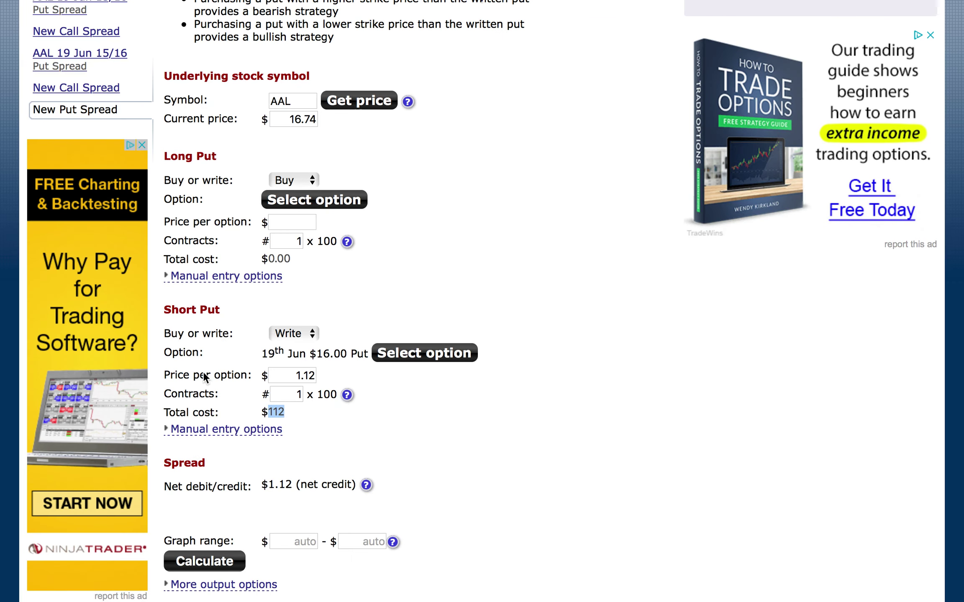
Examine the short put's expiry date, strike price and total cost.
left_click_drag(316, 354, 347, 354)
left_click_drag(261, 354, 305, 353)
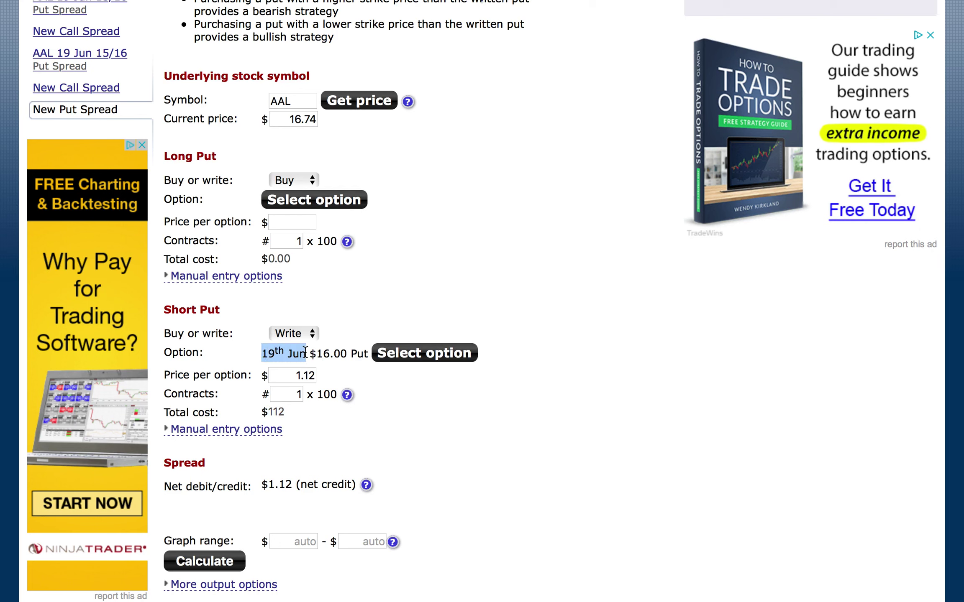
left_click(380, 405)
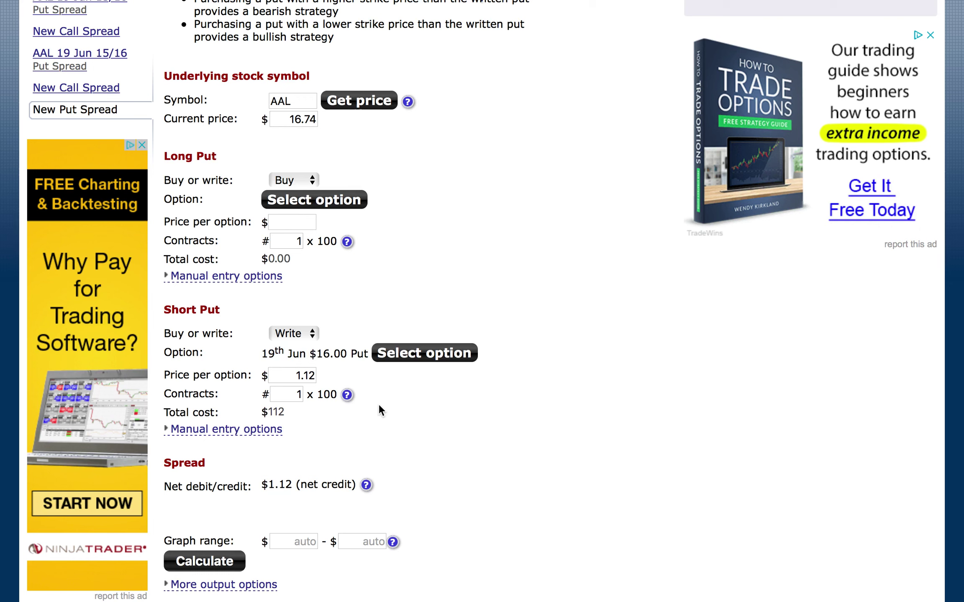
left_click_drag(284, 415, 270, 415)
left_click_drag(258, 358, 311, 357)
left_click(411, 430)
left_click_drag(314, 357, 332, 355)
left_click(331, 355)
left_click_drag(348, 355, 319, 356)
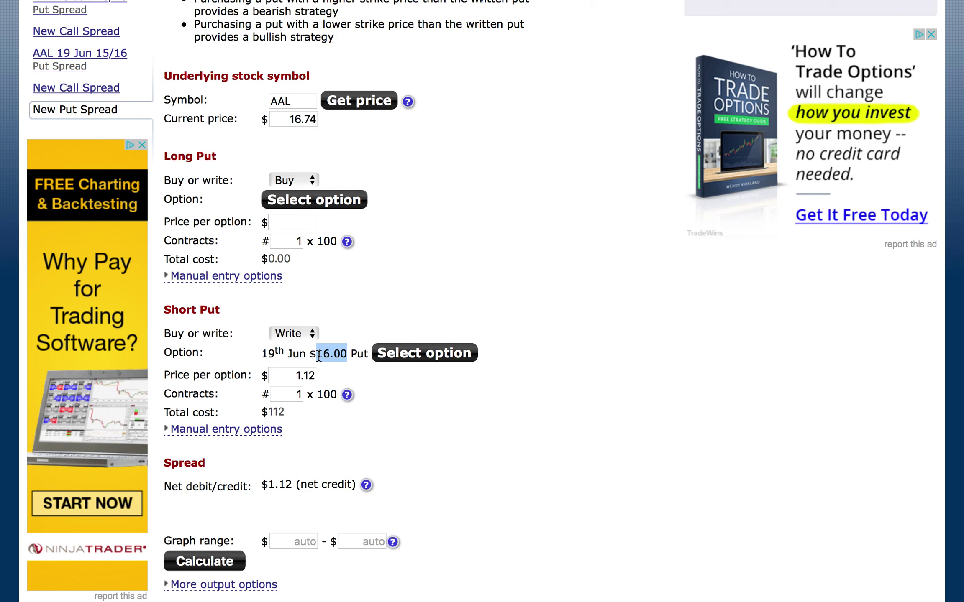
double_click(279, 412)
left_click(280, 412)
double_click(286, 414)
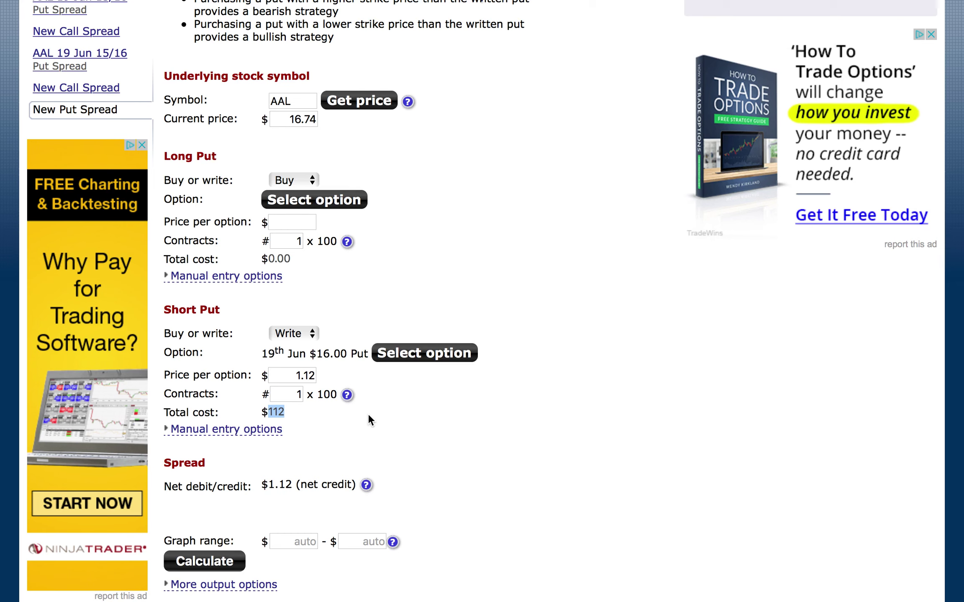
left_click(324, 409)
left_click_drag(277, 408, 268, 411)
left_click_drag(315, 356, 347, 358)
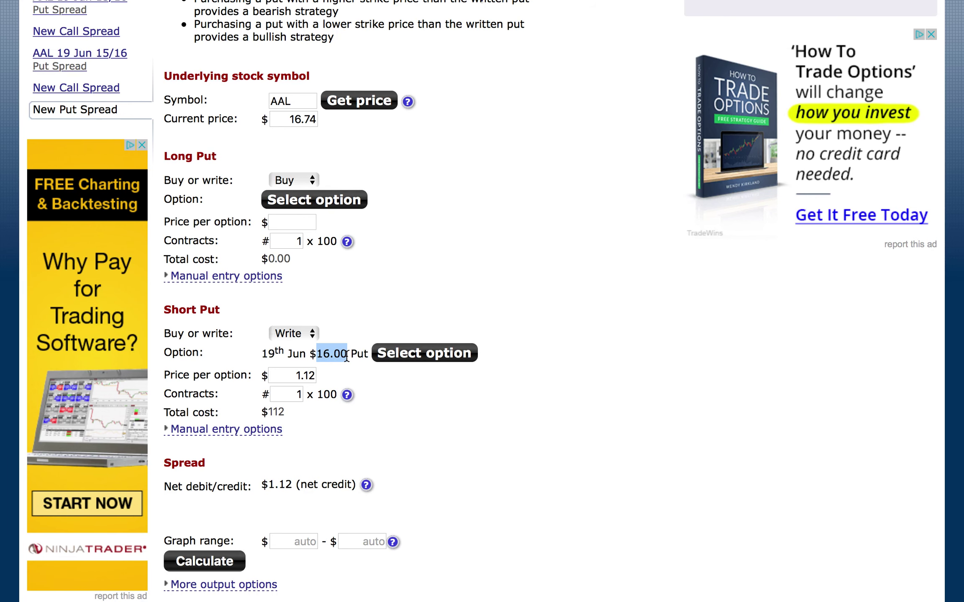
Set the long put to the 19 June $15.00 strike put at the 0.74 bid price.
scroll(377, 322, "up", 1)
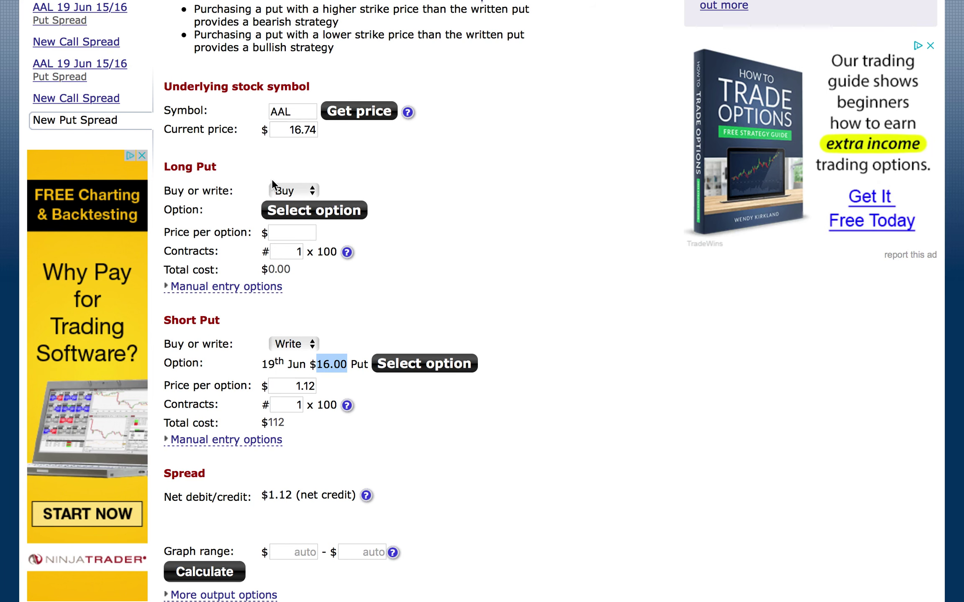
left_click_drag(289, 422, 263, 422)
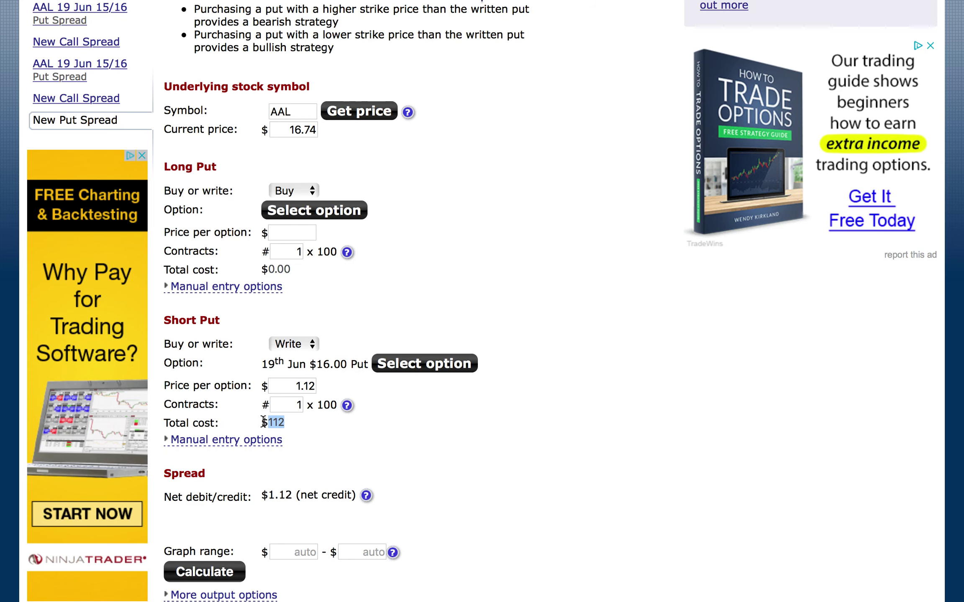
left_click(283, 214)
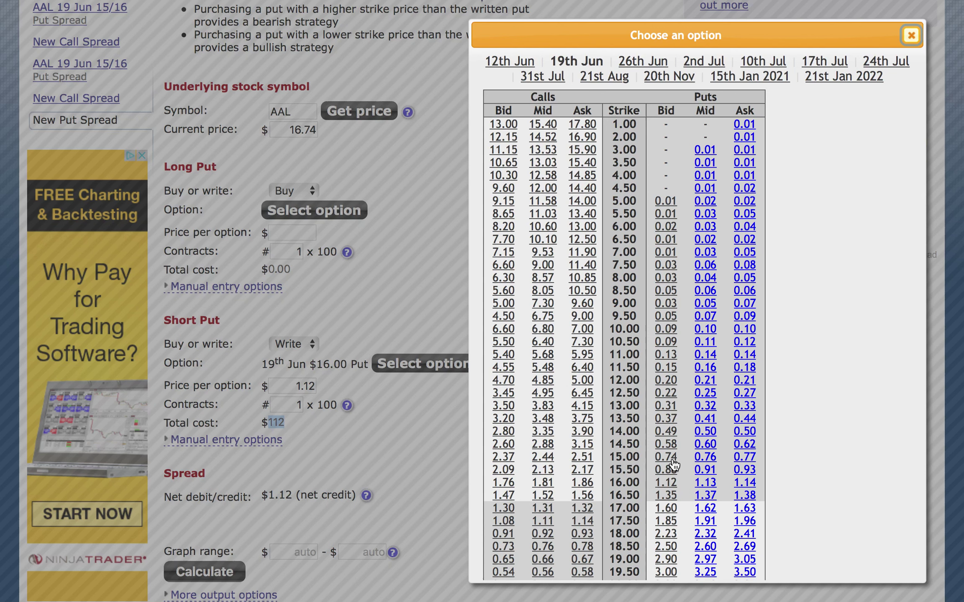
left_click(672, 460)
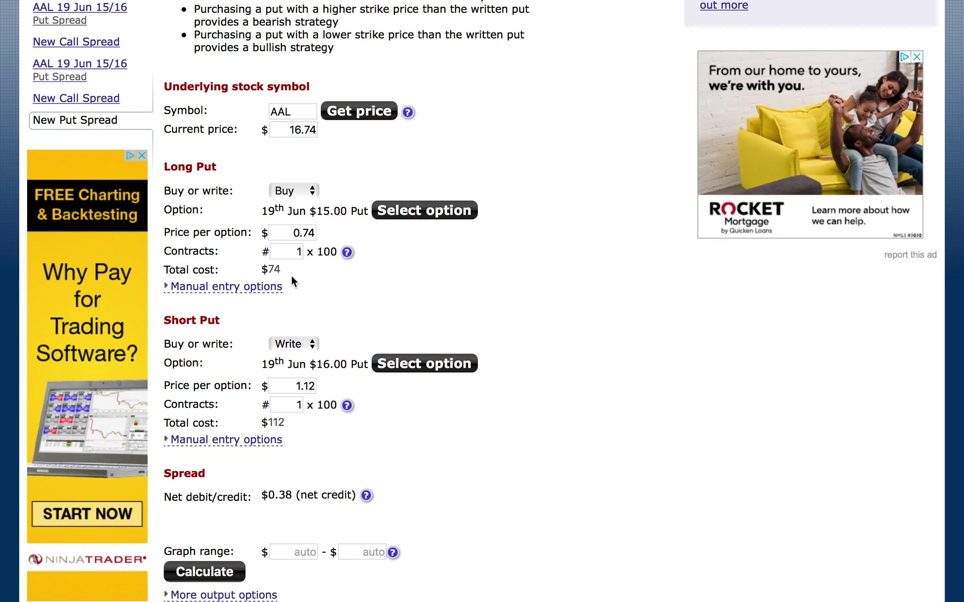
Compare the total costs of the long and short puts with the spread's net credit.
left_click_drag(281, 269, 269, 268)
scroll(268, 265, "down", 1)
left_click(285, 396)
left_click_drag(287, 397, 277, 395)
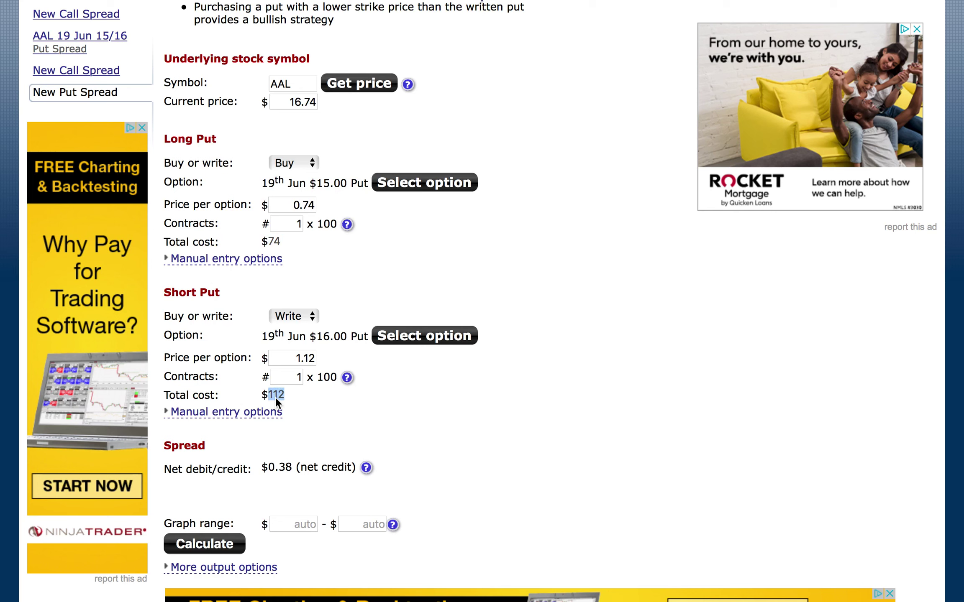
left_click(293, 236)
left_click_drag(276, 241, 273, 241)
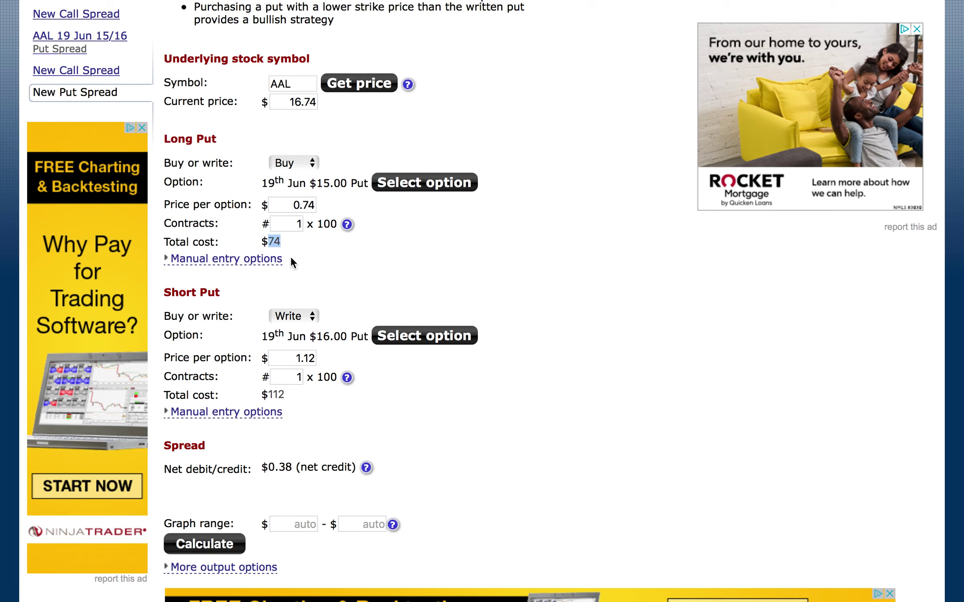
left_click(282, 397)
left_click_drag(293, 469, 281, 468)
left_click(310, 489)
left_click_drag(288, 467, 281, 468)
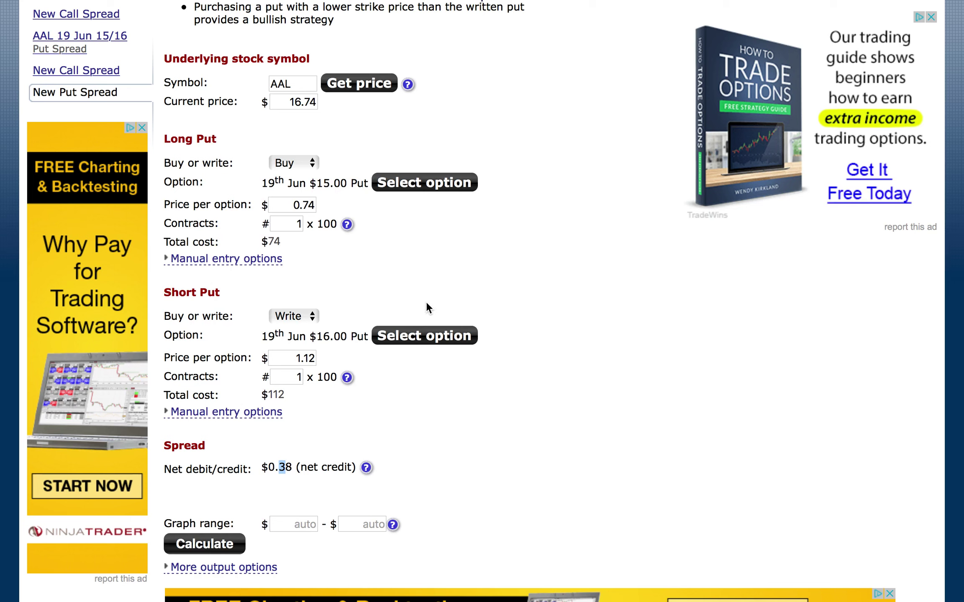
left_click(285, 425)
left_click_drag(284, 396, 270, 397)
left_click(513, 313)
left_click_drag(296, 465, 279, 472)
Calculate the estimated returns of the AAL put spread.
scroll(280, 472, "down", 4)
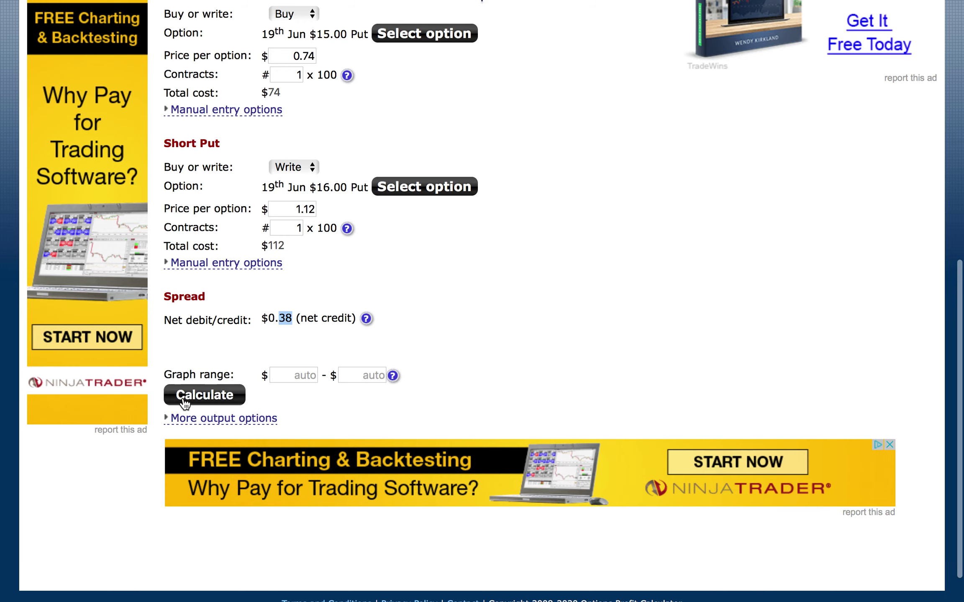
left_click(201, 397)
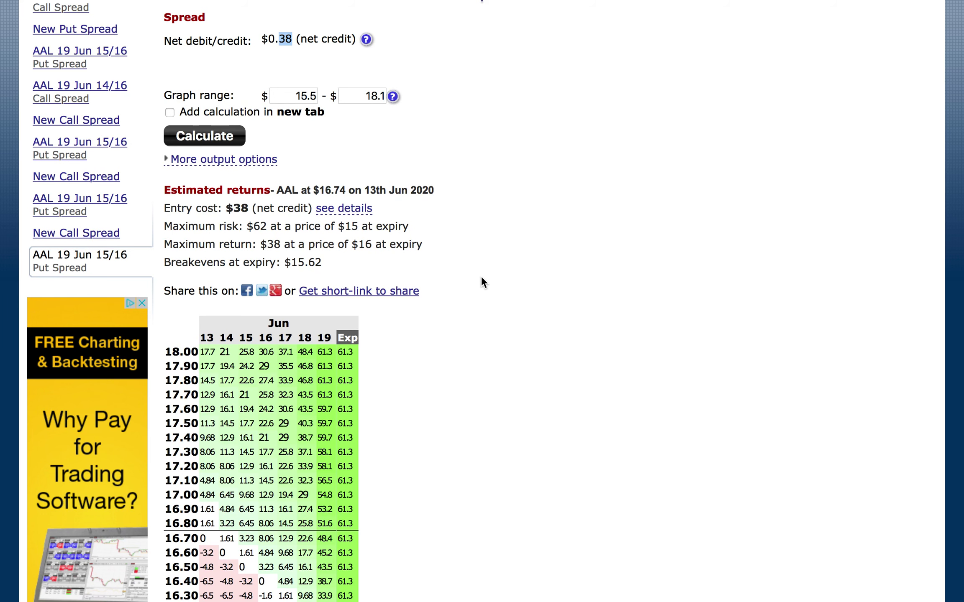
Review the estimated maximum risk and maximum return against the short put's strike price and total cost.
scroll(481, 278, "up", 1)
left_click_drag(166, 246, 254, 246)
left_click(266, 245)
scroll(257, 247, "up", 5)
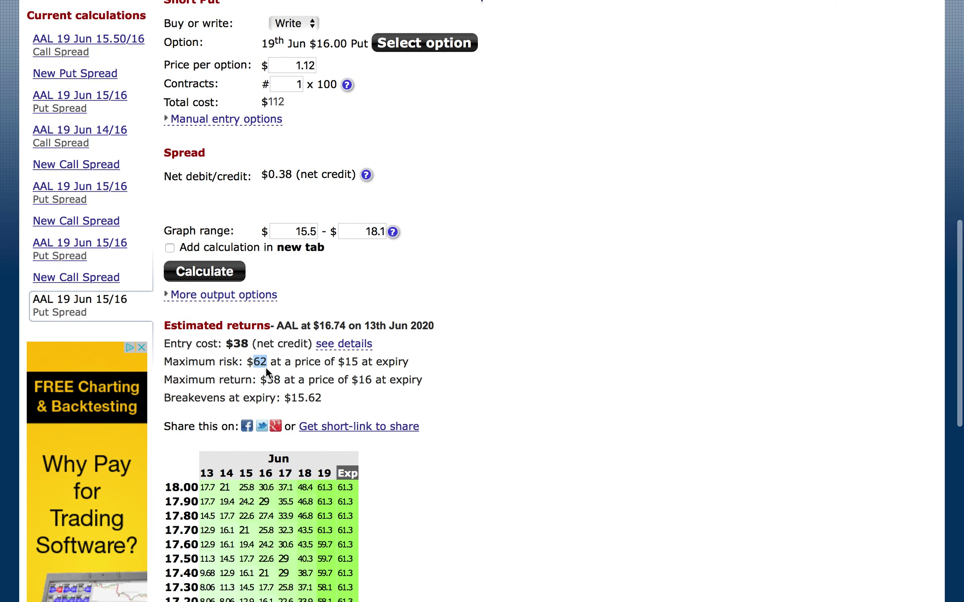
left_click_drag(317, 44, 347, 45)
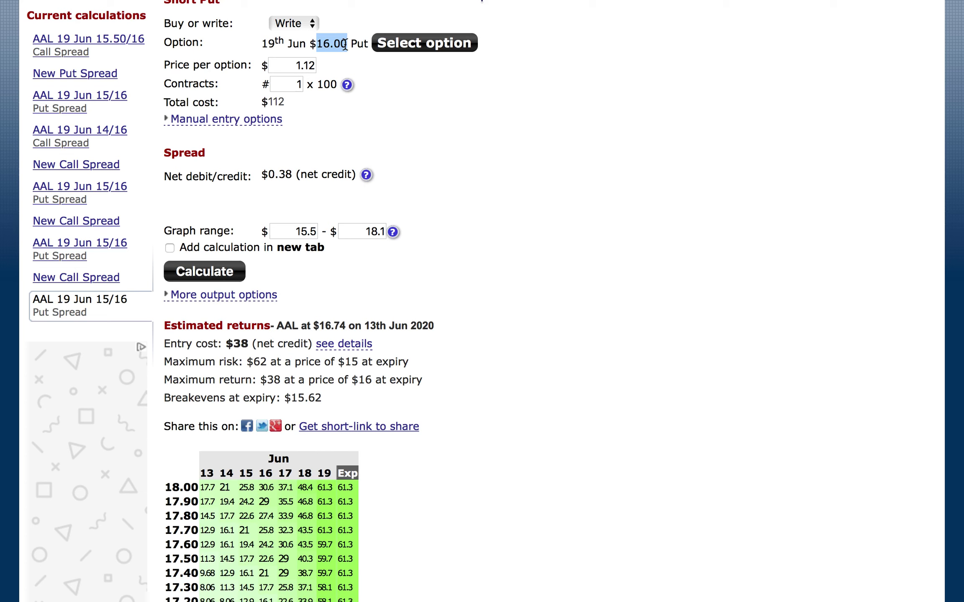
left_click_drag(270, 360, 253, 360)
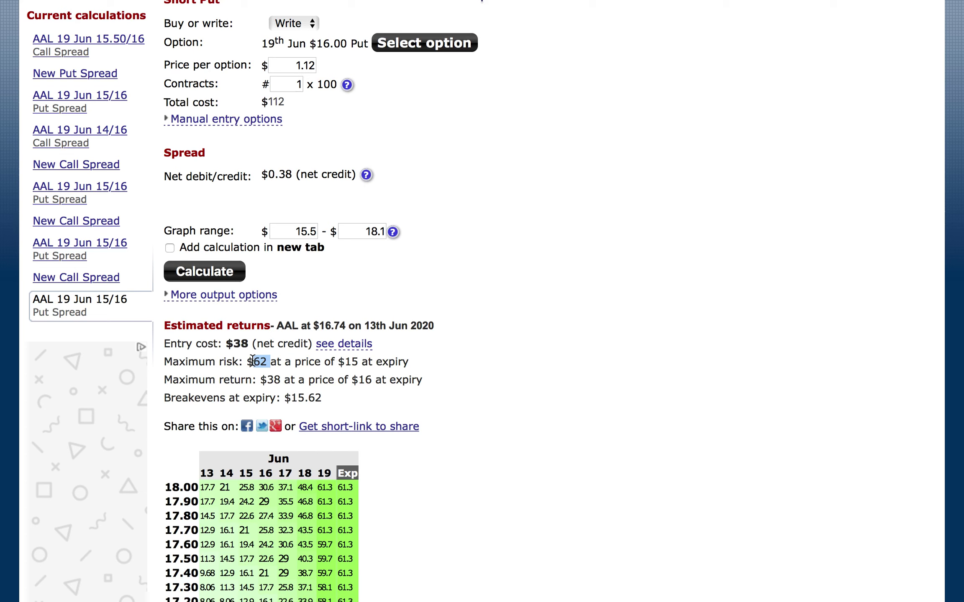
left_click(250, 348)
left_click_drag(281, 380, 261, 380)
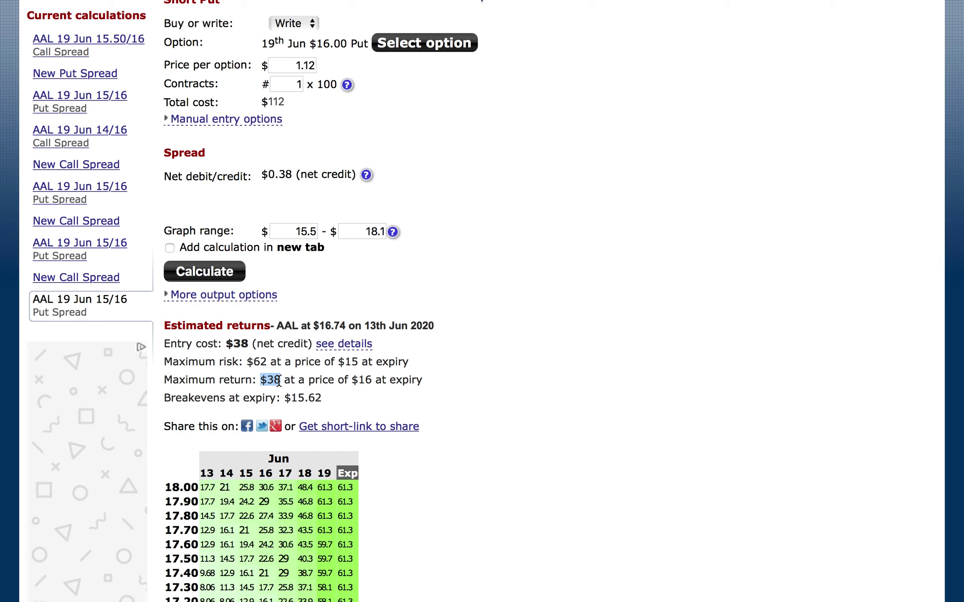
left_click(291, 102)
left_click_drag(283, 103, 269, 103)
scroll(535, 490, "up", 7)
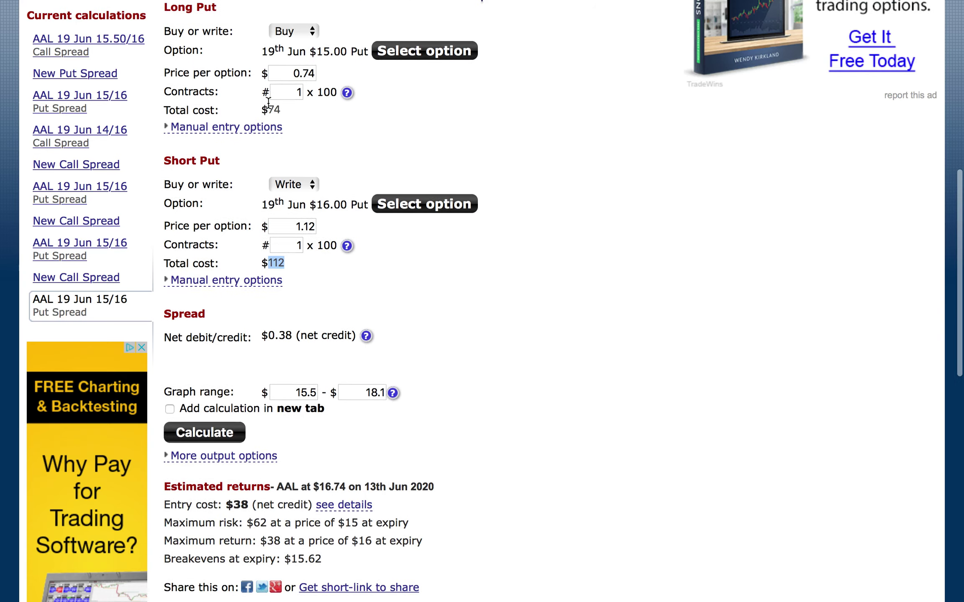
left_click(431, 417)
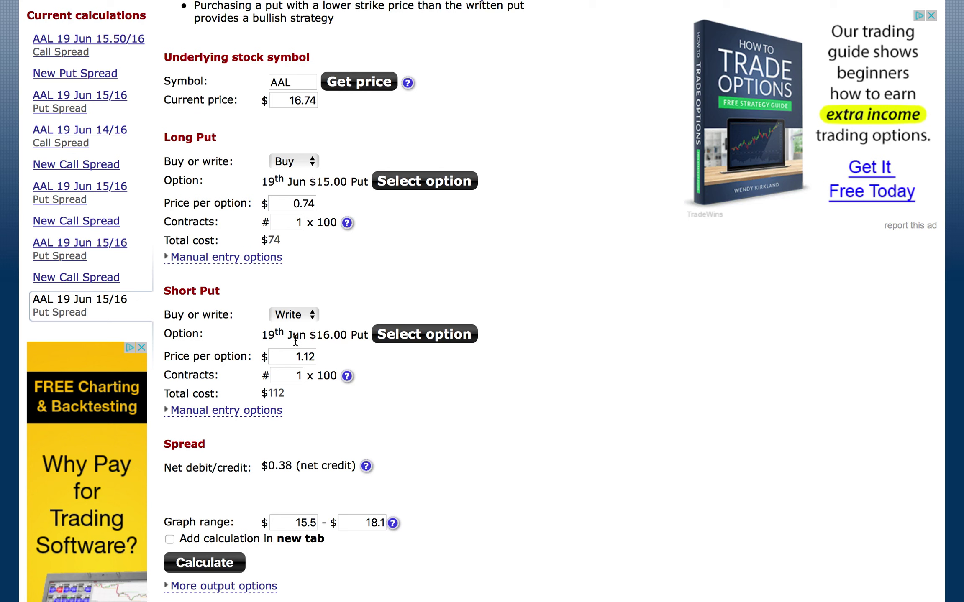
left_click_drag(309, 336, 345, 335)
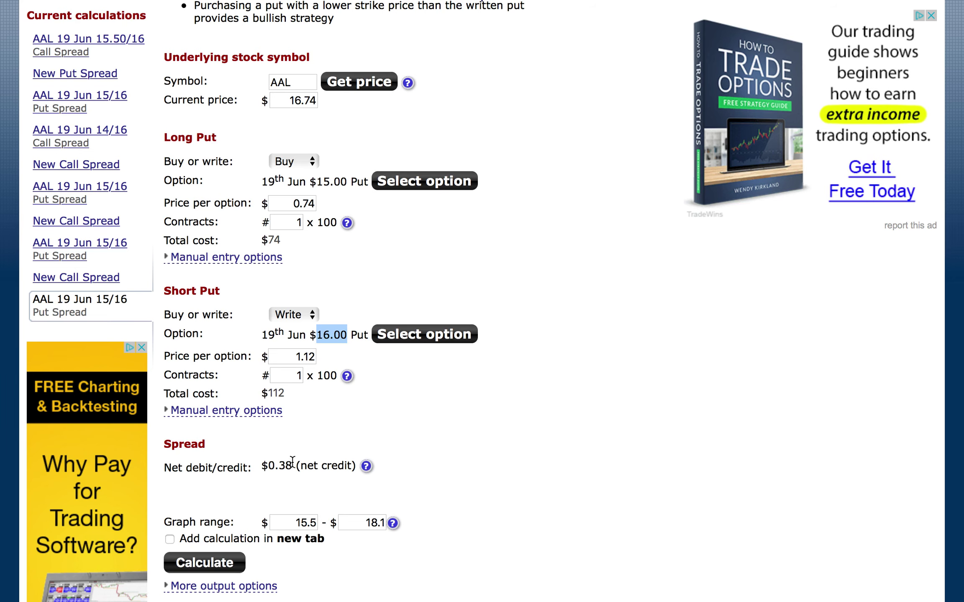
Check the spread's net credit against the at-expiry returns in the estimated returns table.
left_click_drag(292, 465, 279, 462)
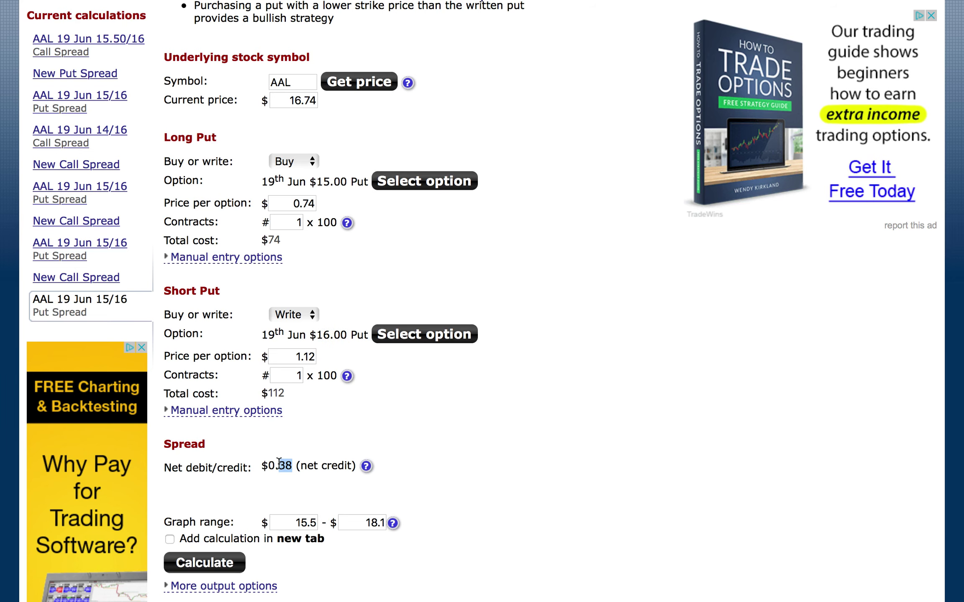
scroll(279, 462, "down", 13)
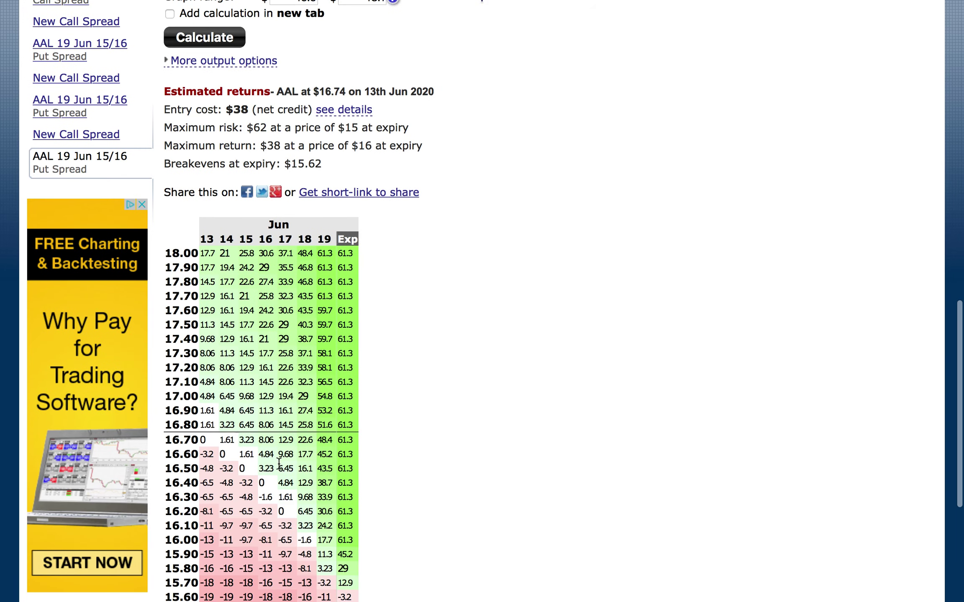
scroll(280, 469, "down", 1)
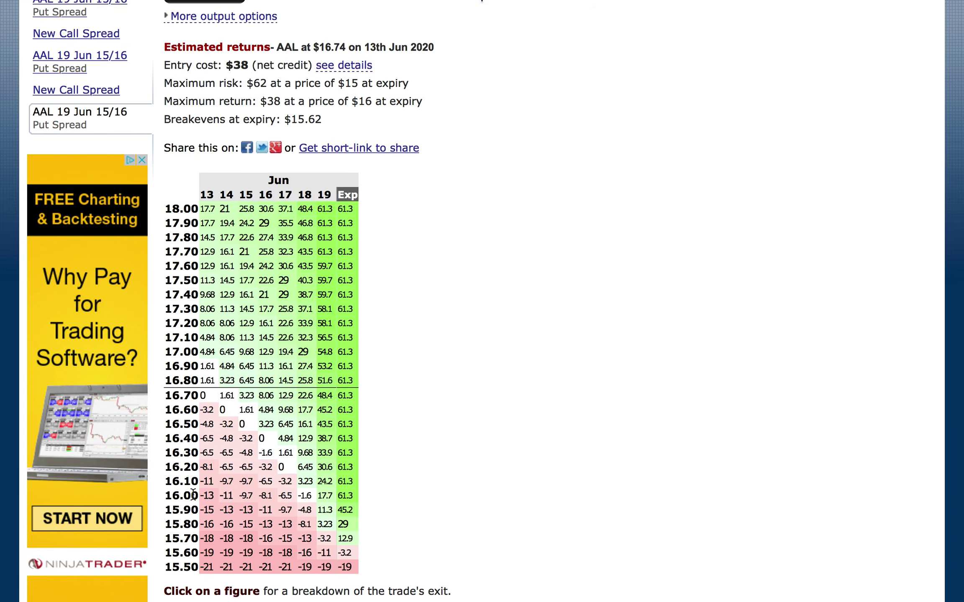
mouse_move(350, 510)
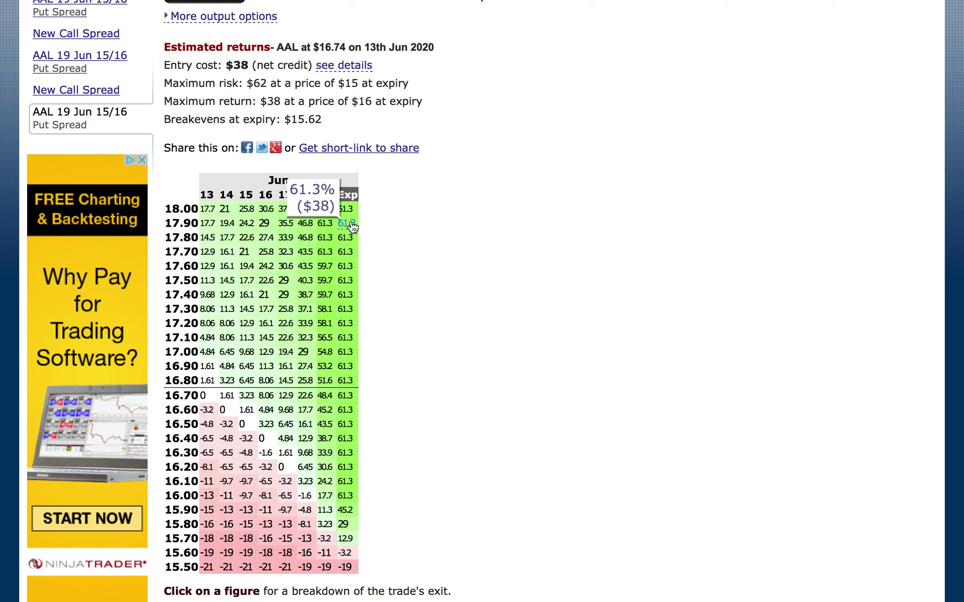
Compare the two puts' strike prices with the at-expiry returns for stock prices around and below $16.00.
scroll(455, 269, "up", 10)
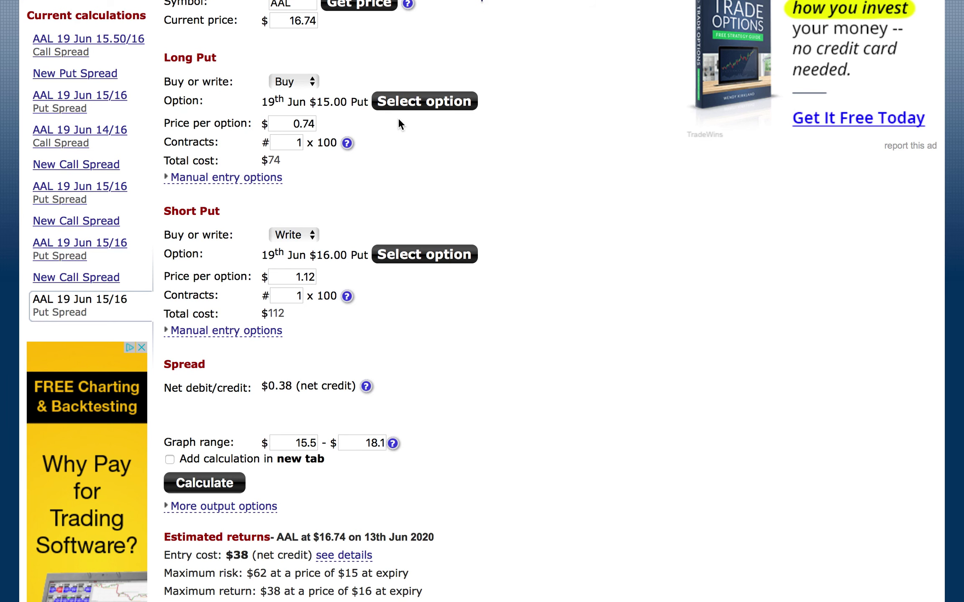
scroll(345, 98, "down", 10)
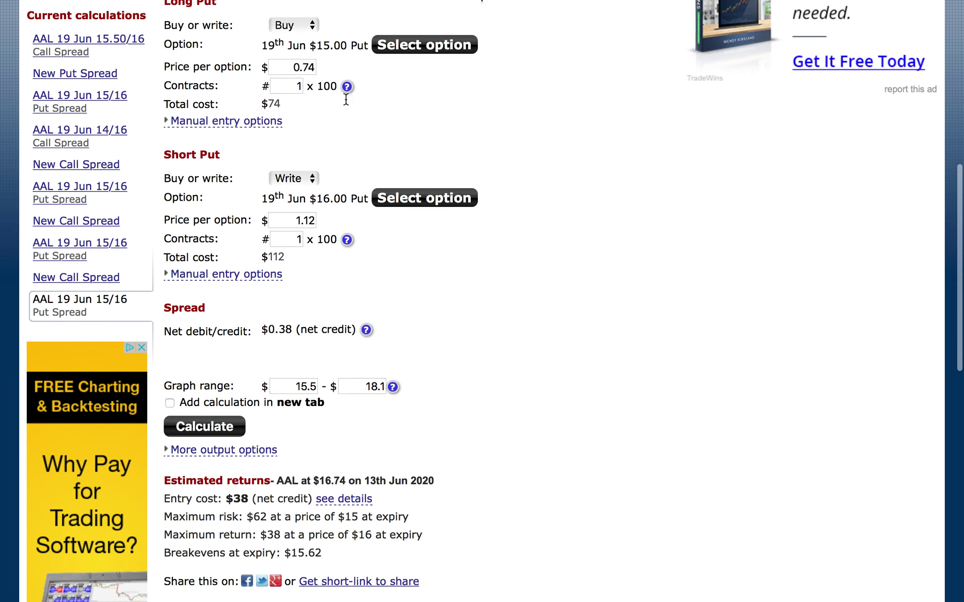
mouse_move(343, 162)
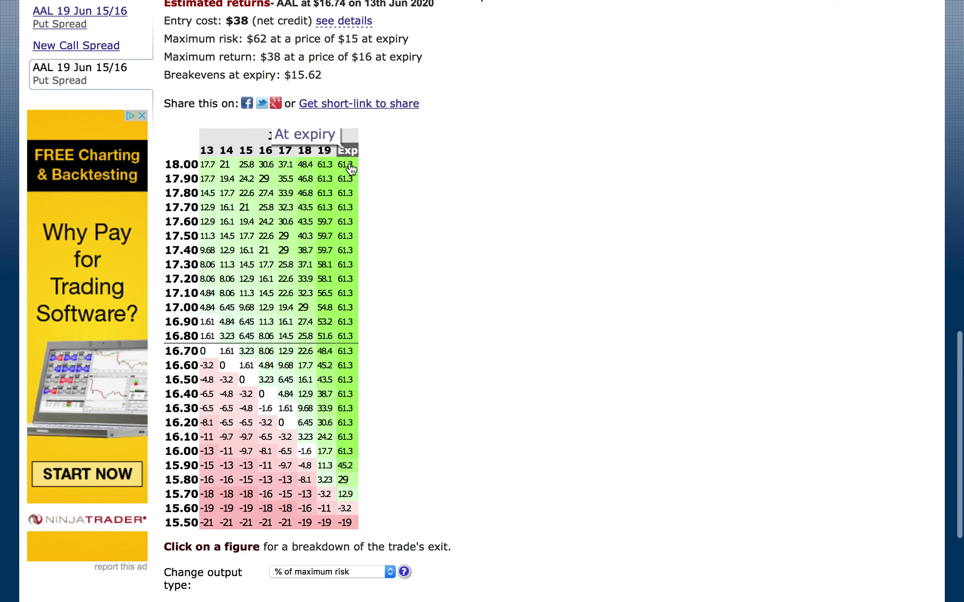
mouse_move(351, 451)
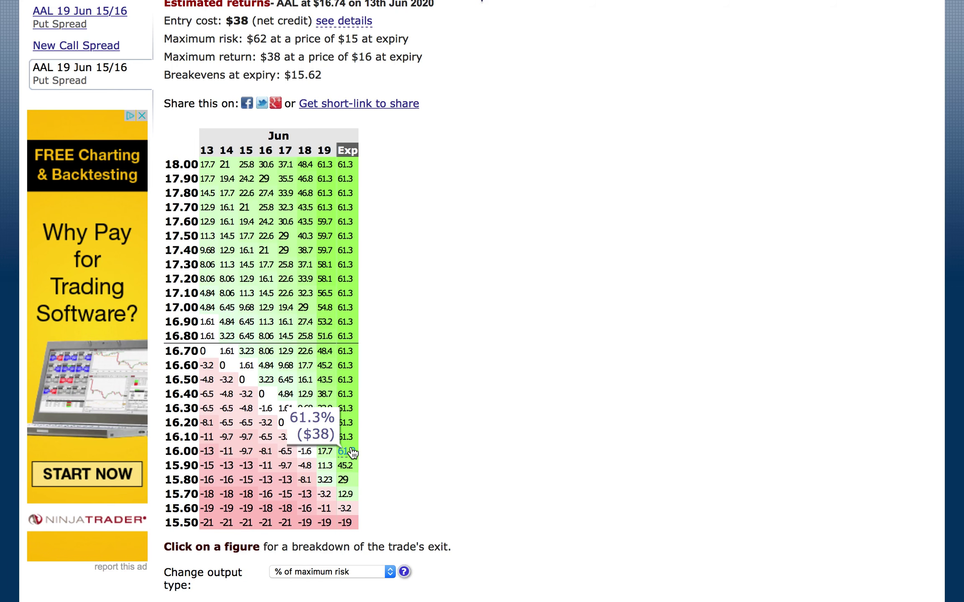
scroll(352, 452, "up", 9)
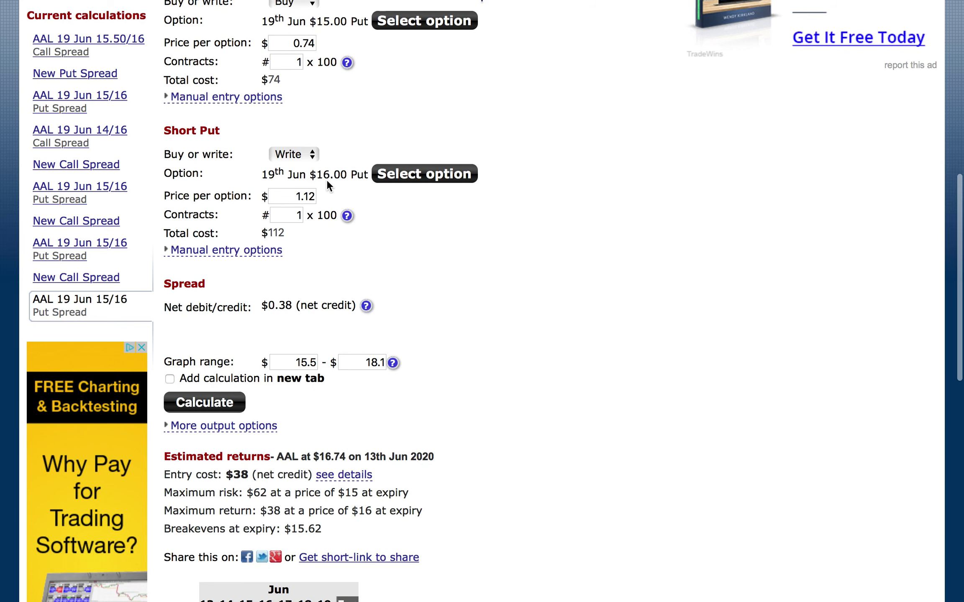
scroll(326, 179, "up", 2)
scroll(334, 221, "down", 10)
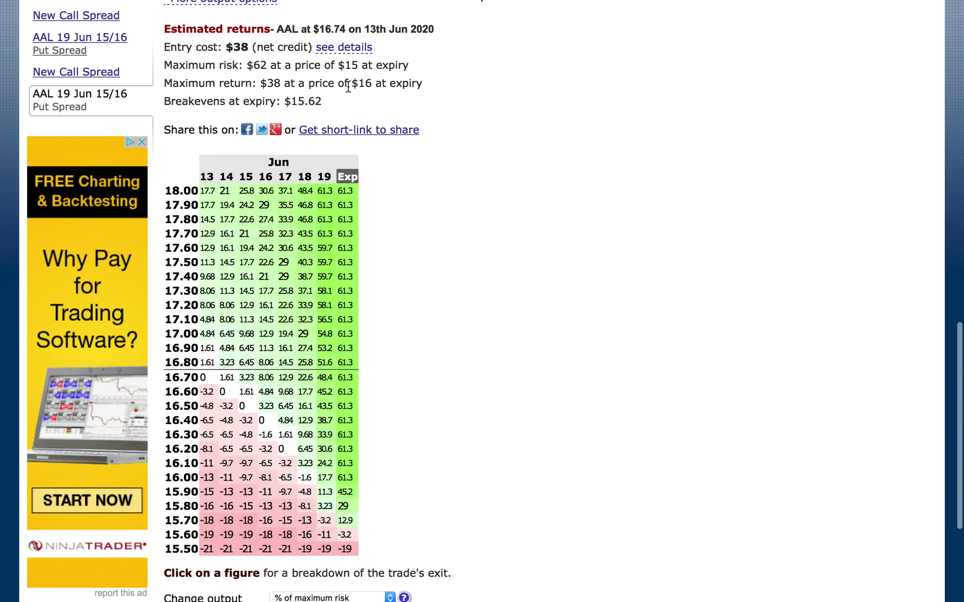
scroll(349, 88, "down", 2)
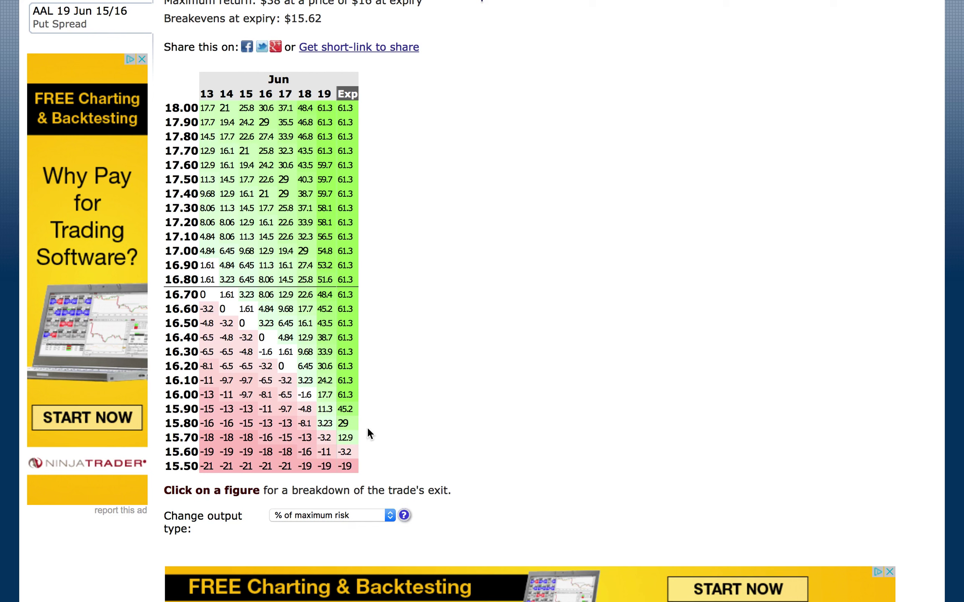
mouse_move(351, 420)
Check the long put's strike price against the spread's estimated maximum risk.
scroll(423, 440, "up", 12)
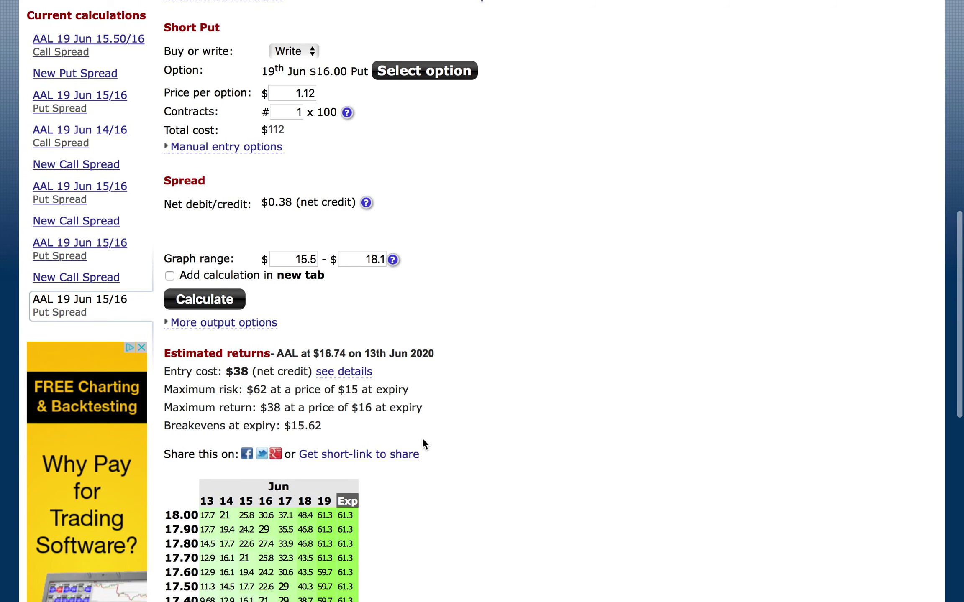
scroll(422, 412, "up", 2)
left_click_drag(317, 61, 344, 61)
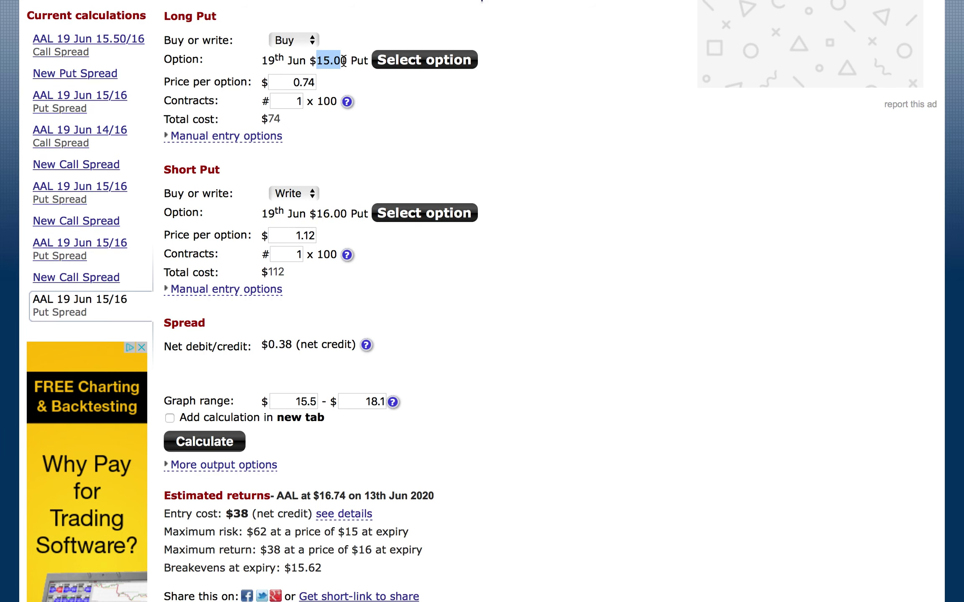
scroll(343, 61, "down", 1)
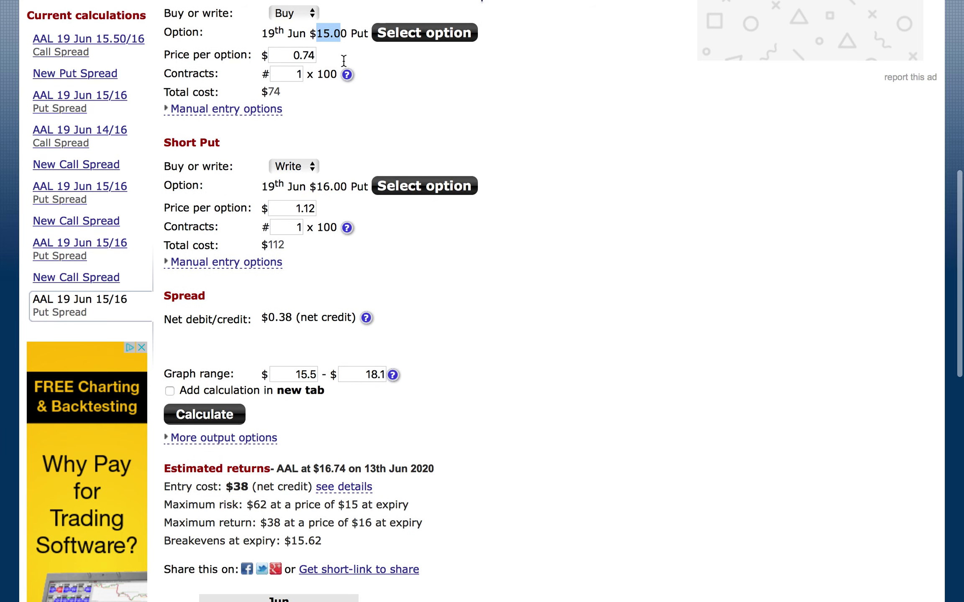
left_click_drag(269, 505, 248, 505)
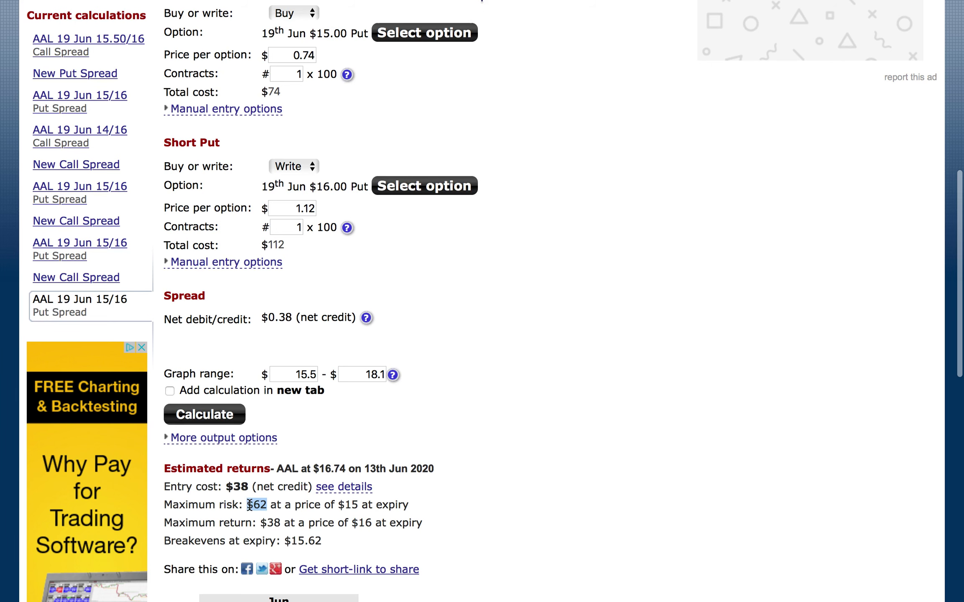
Compare the long put's strike price with the short put's strike price to examine the width of the spread.
scroll(487, 491, "up", 1)
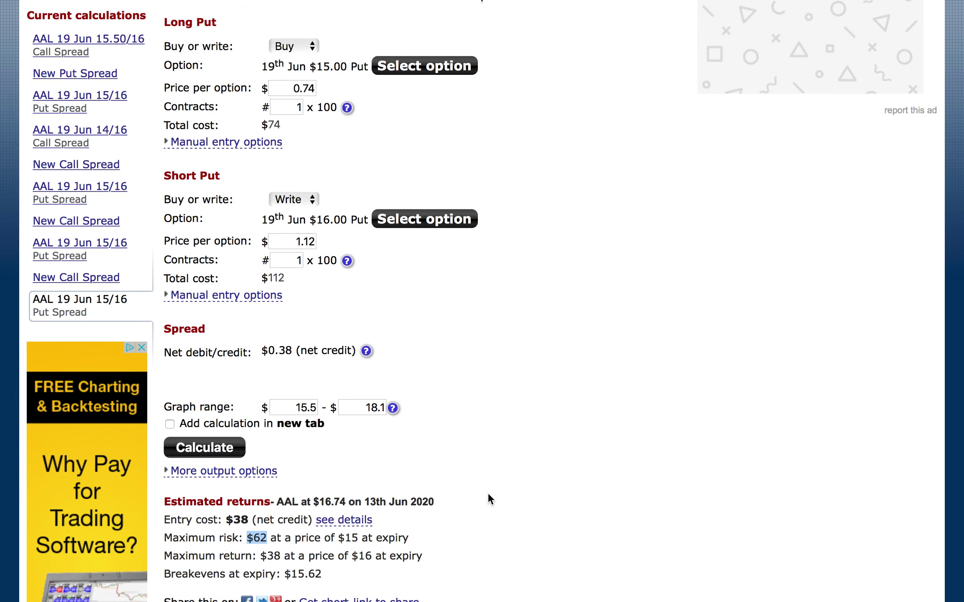
scroll(397, 261, "up", 3)
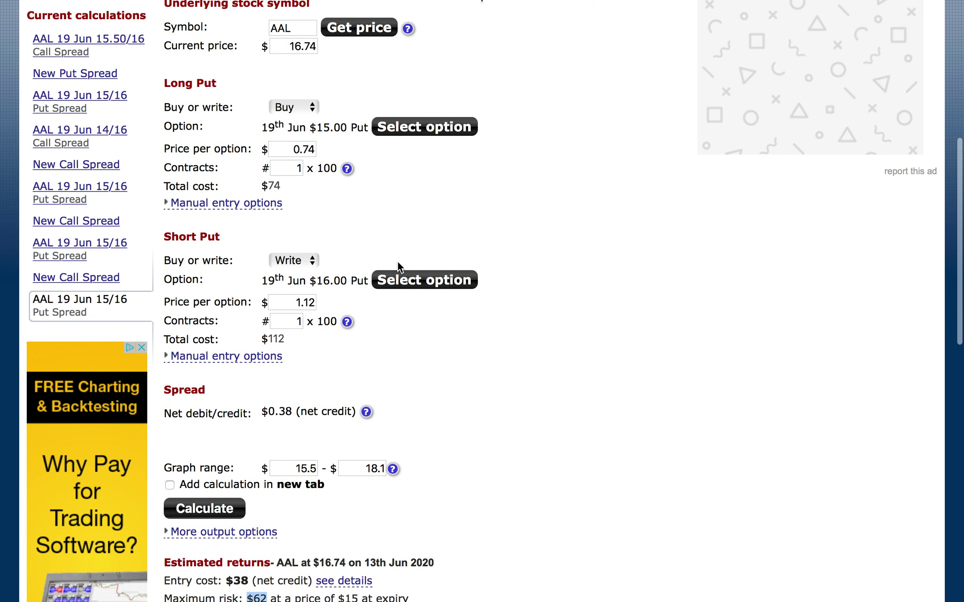
left_click_drag(351, 148, 318, 149)
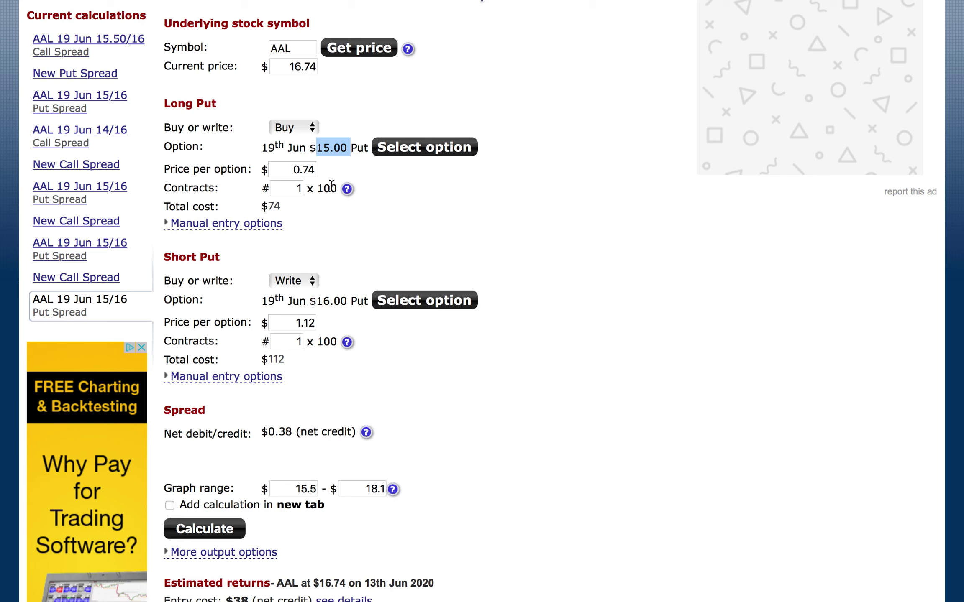
left_click_drag(311, 302, 347, 301)
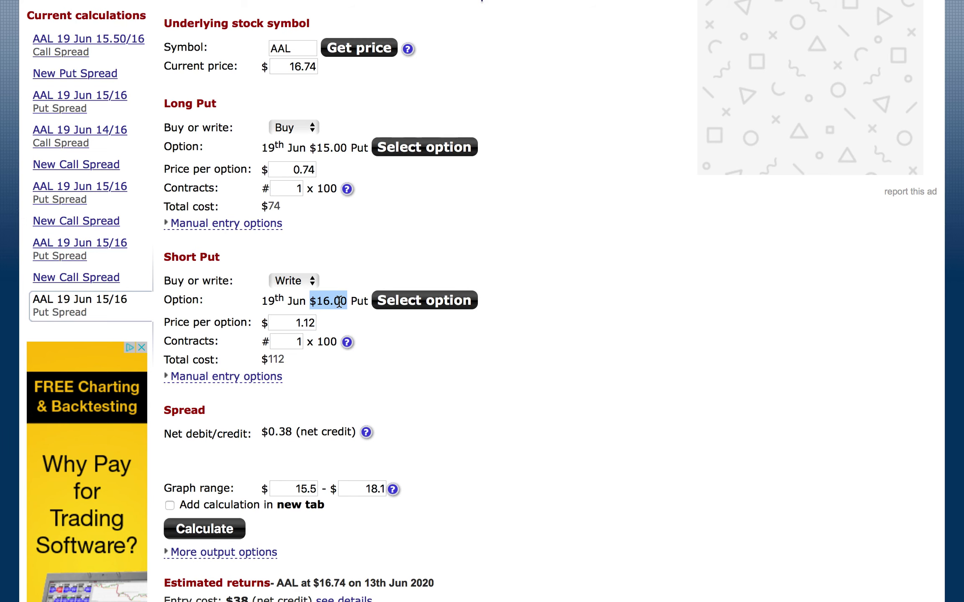
scroll(340, 301, "up", 3)
left_click_drag(323, 239, 347, 239)
left_click(346, 238)
left_click_drag(346, 239, 319, 239)
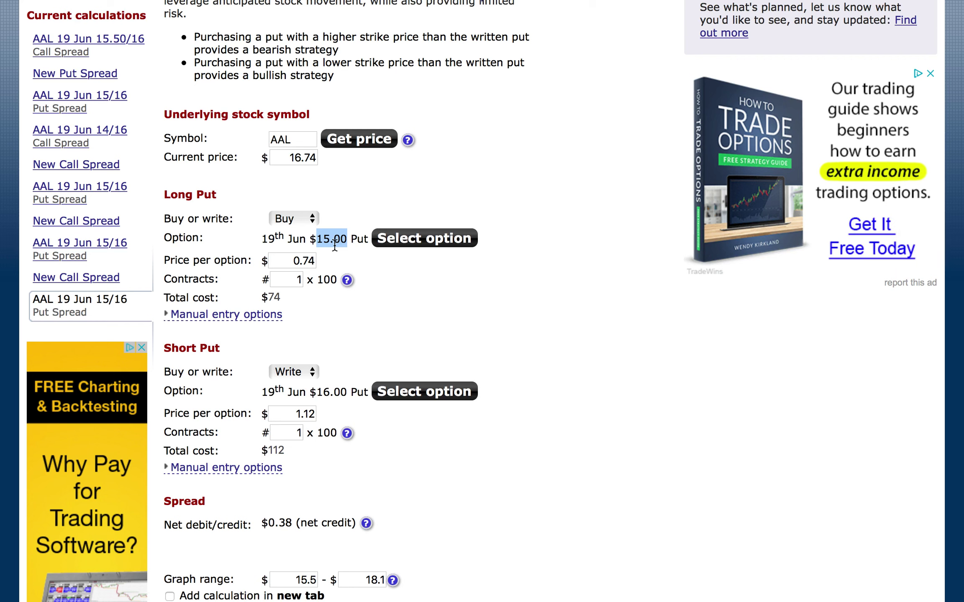
left_click(335, 247)
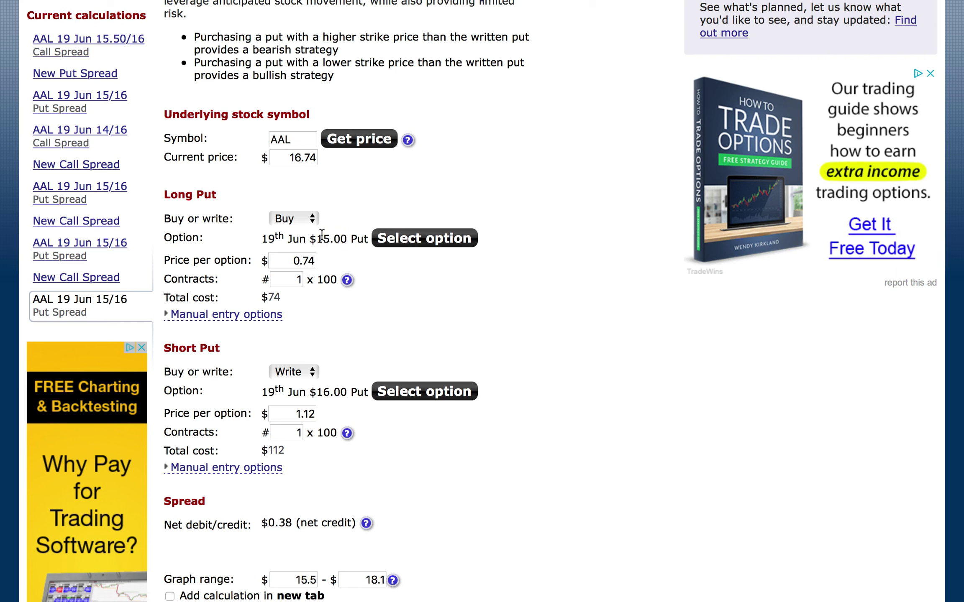
left_click_drag(319, 237, 345, 239)
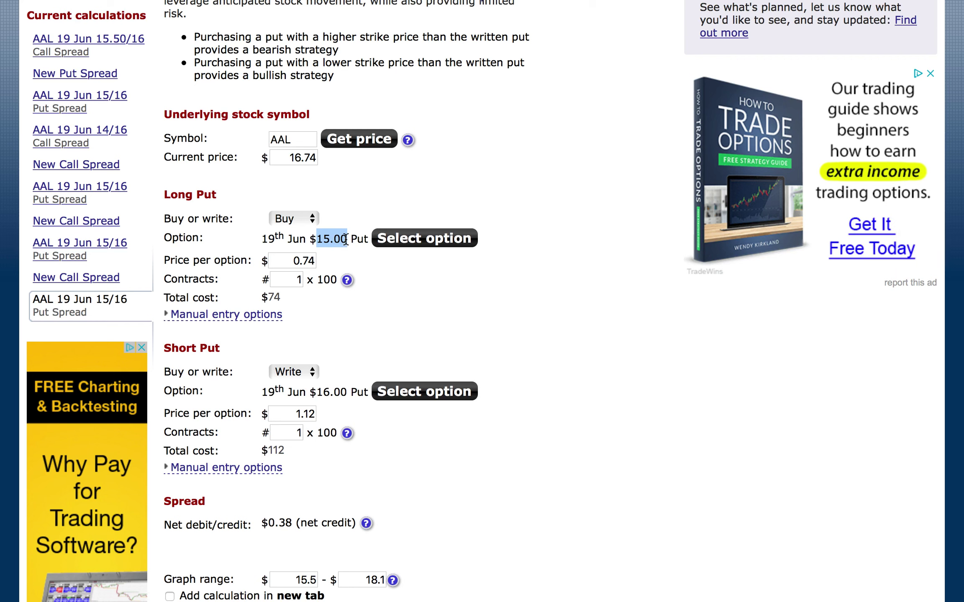
left_click_drag(317, 391, 345, 391)
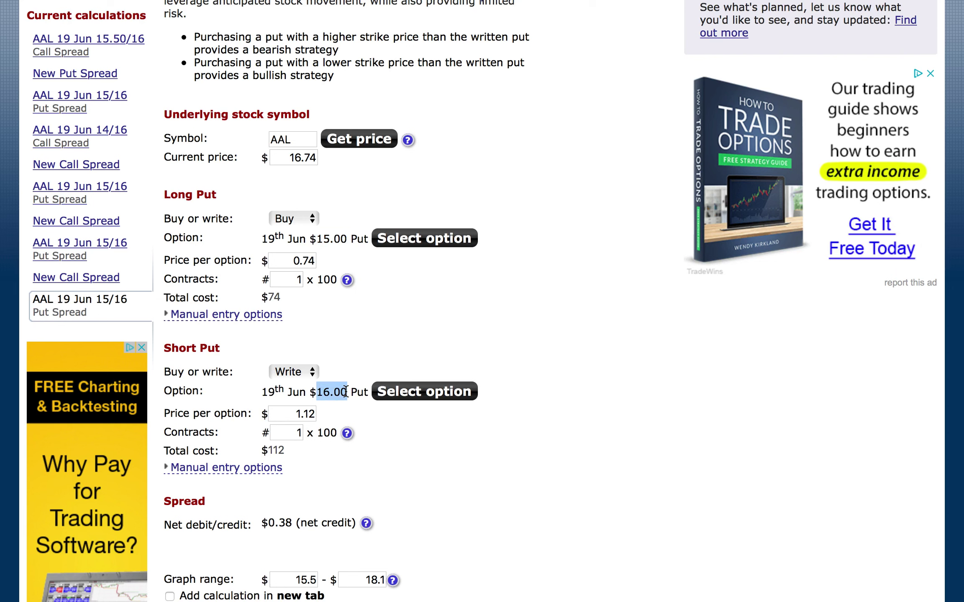
left_click_drag(317, 238, 345, 238)
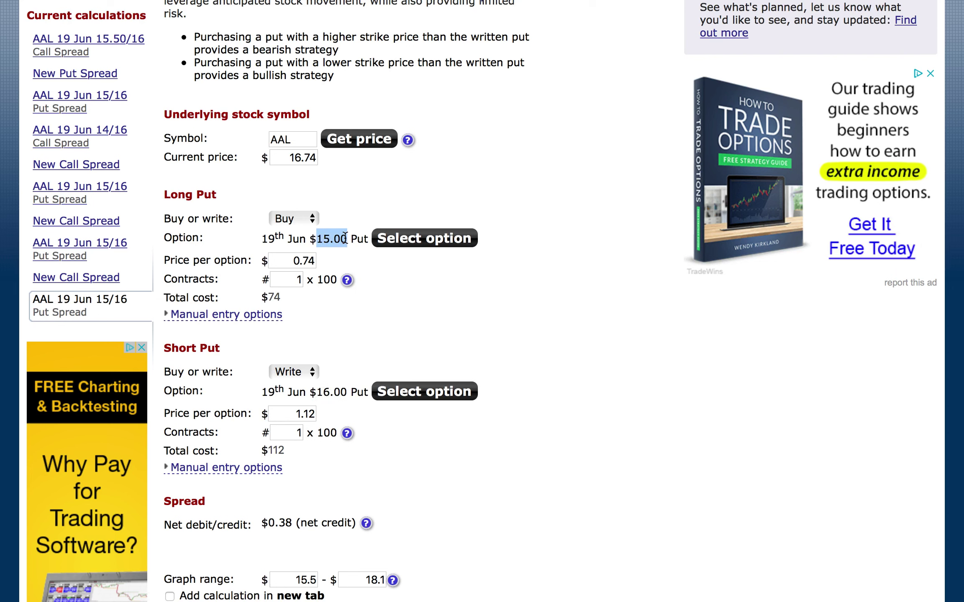
left_click(317, 388)
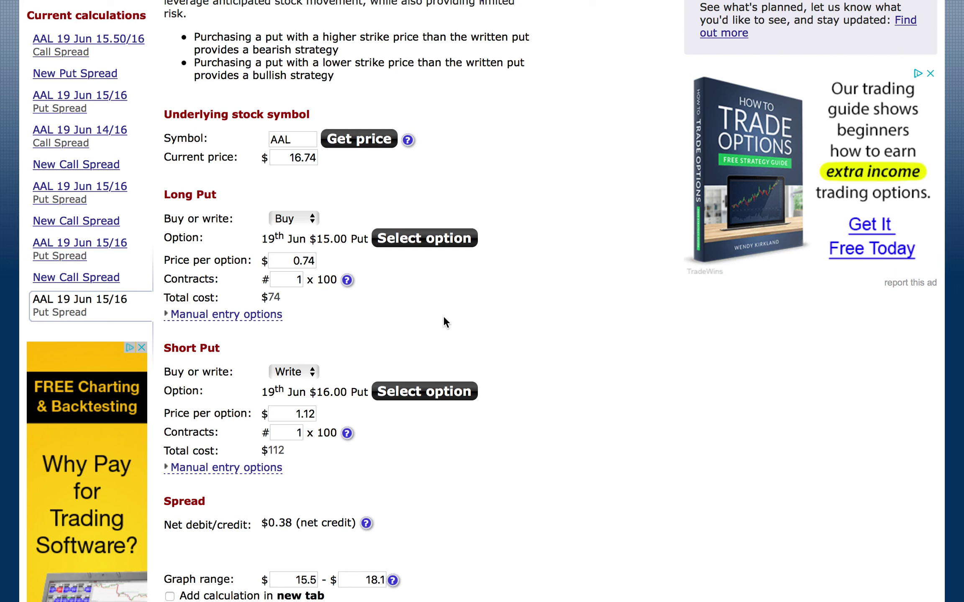
Compare the spread's net credit with its estimated maximum risk.
left_click_drag(292, 524, 278, 523)
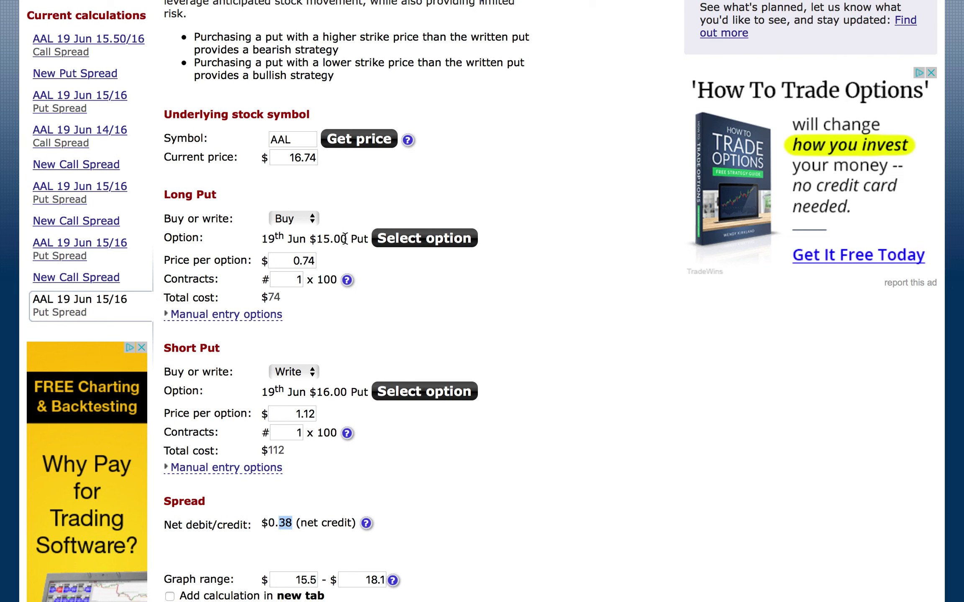
left_click(278, 539)
left_click_drag(292, 524, 268, 523)
scroll(326, 506, "down", 5)
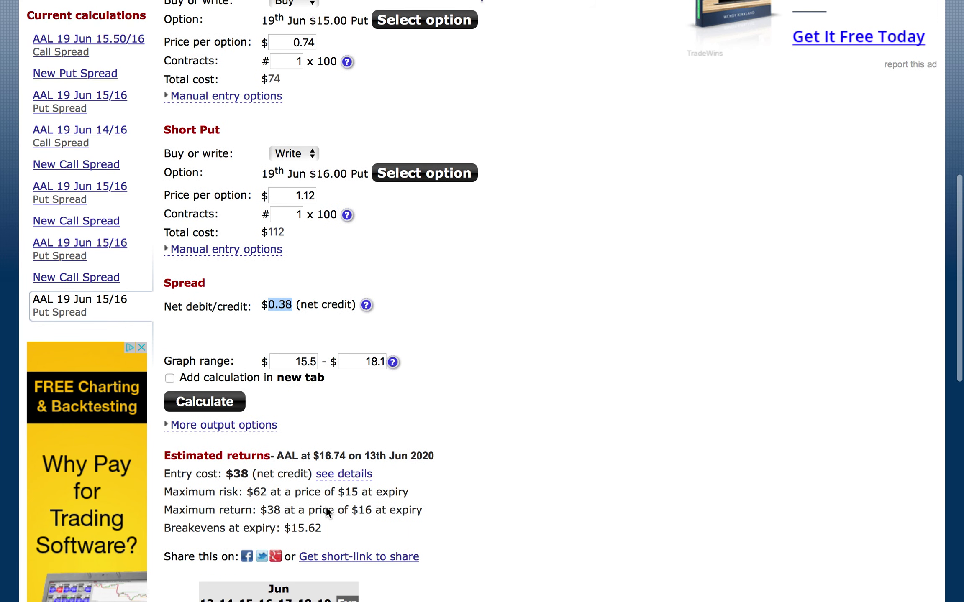
left_click_drag(270, 490, 246, 491)
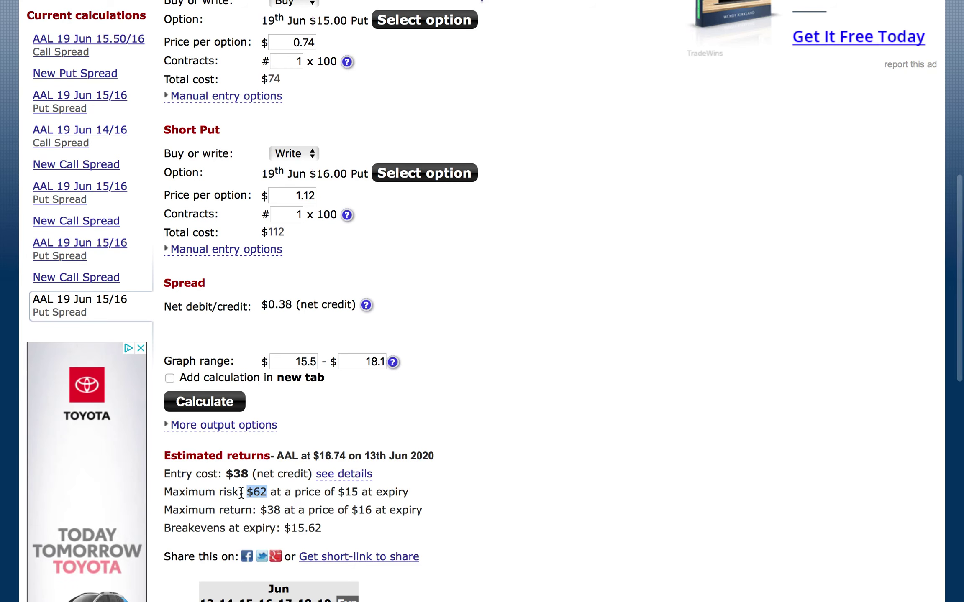
Examine the returns table's 19 June and at-expiry columns for stock prices between $16.70 and $16.00.
scroll(242, 492, "down", 10)
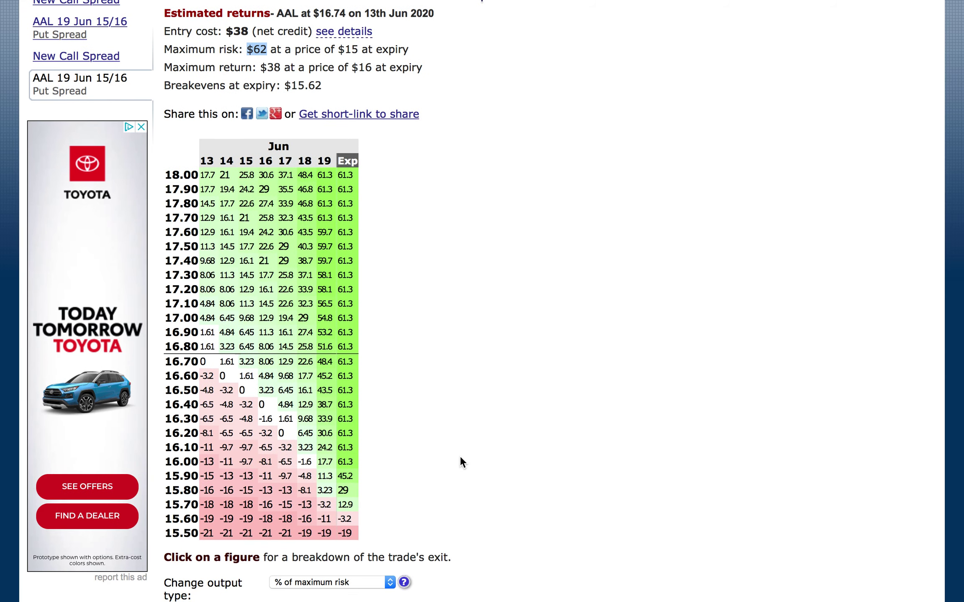
scroll(460, 458, "up", 7)
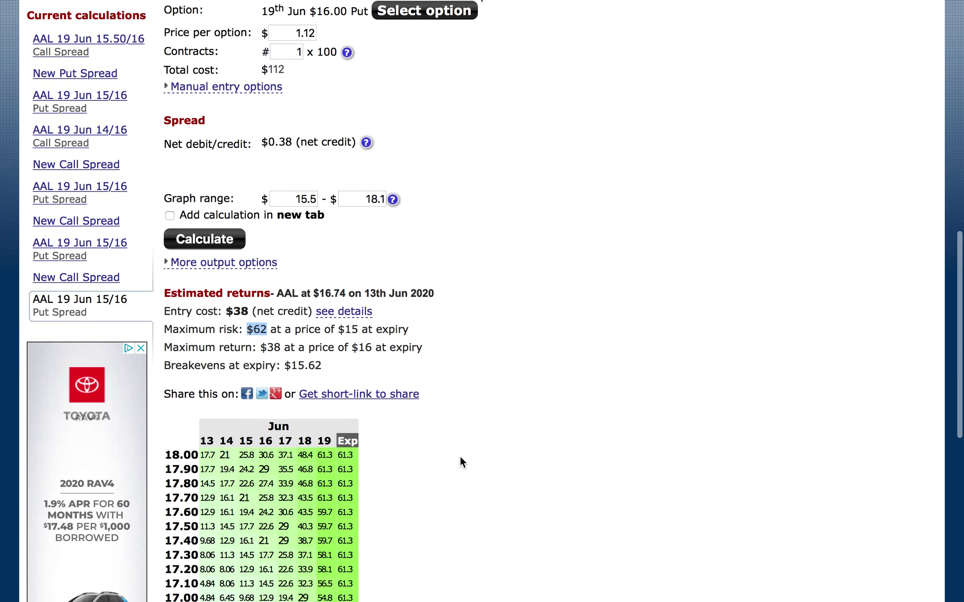
scroll(460, 457, "down", 1)
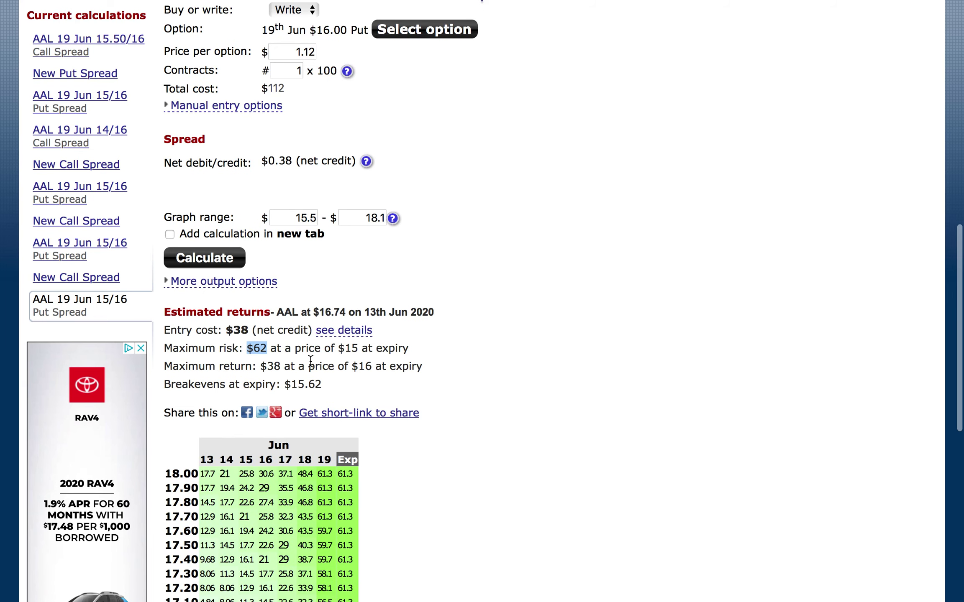
scroll(287, 338, "down", 11)
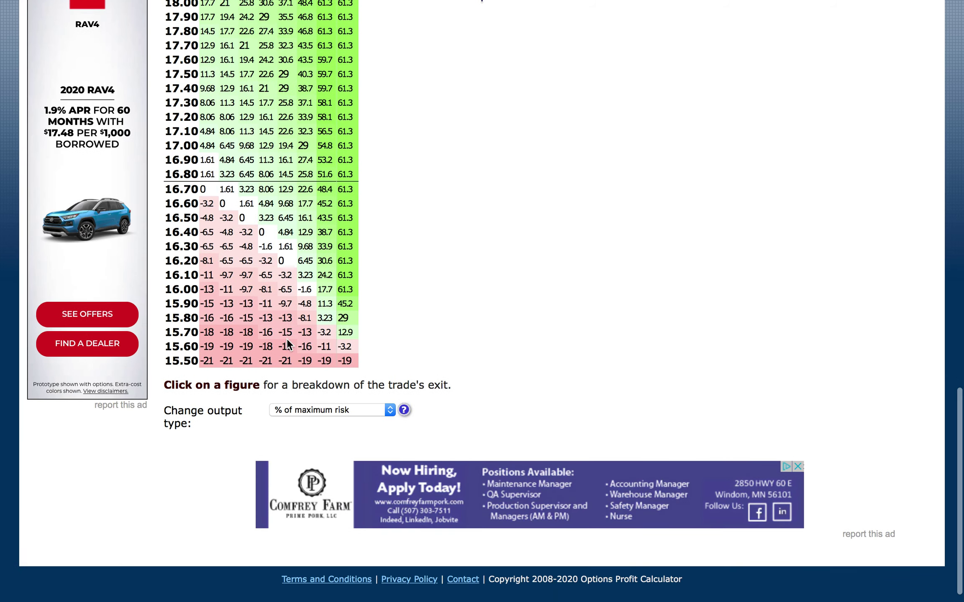
scroll(288, 345, "up", 3)
scroll(287, 346, "up", 3)
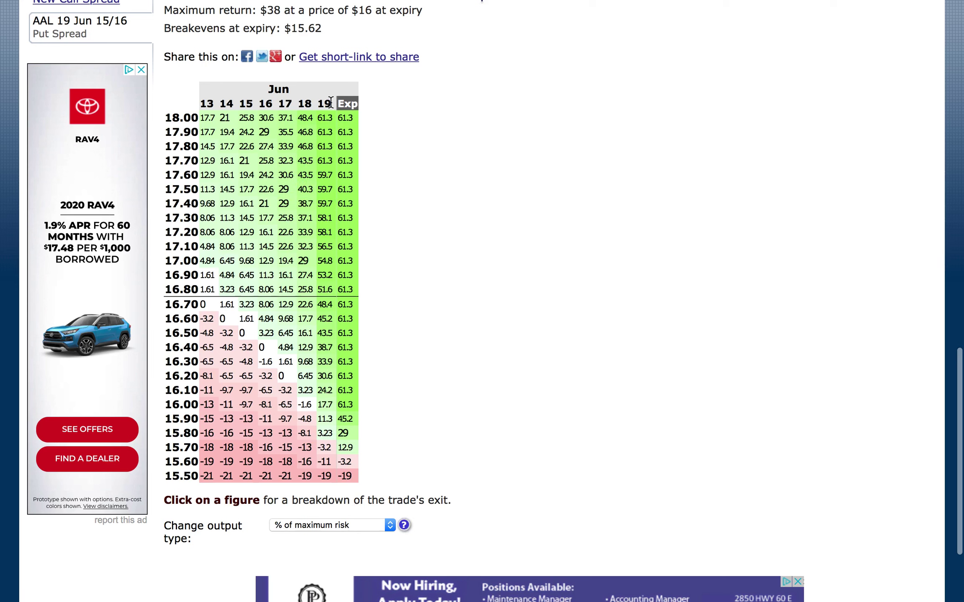
mouse_move(338, 304)
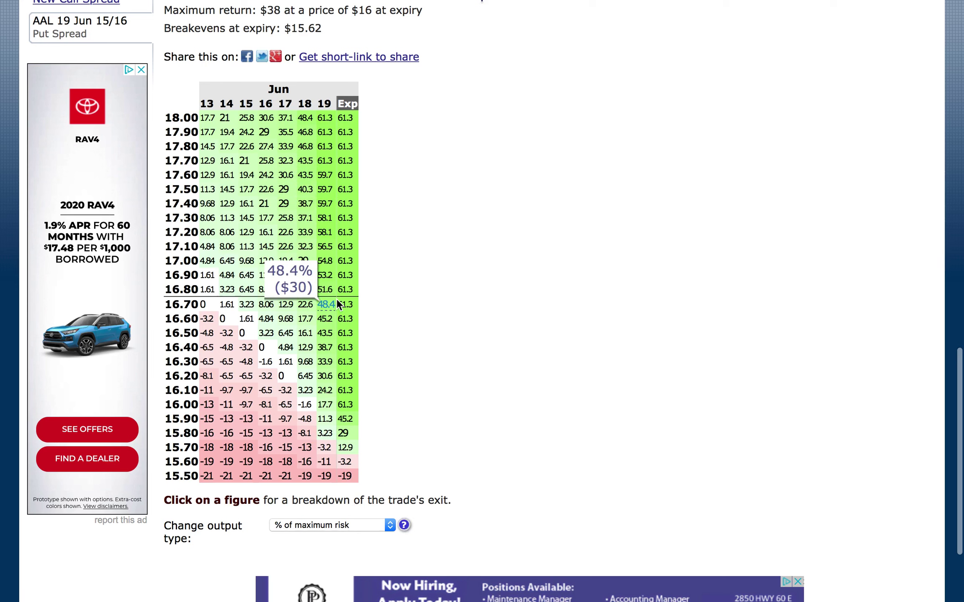
mouse_move(344, 391)
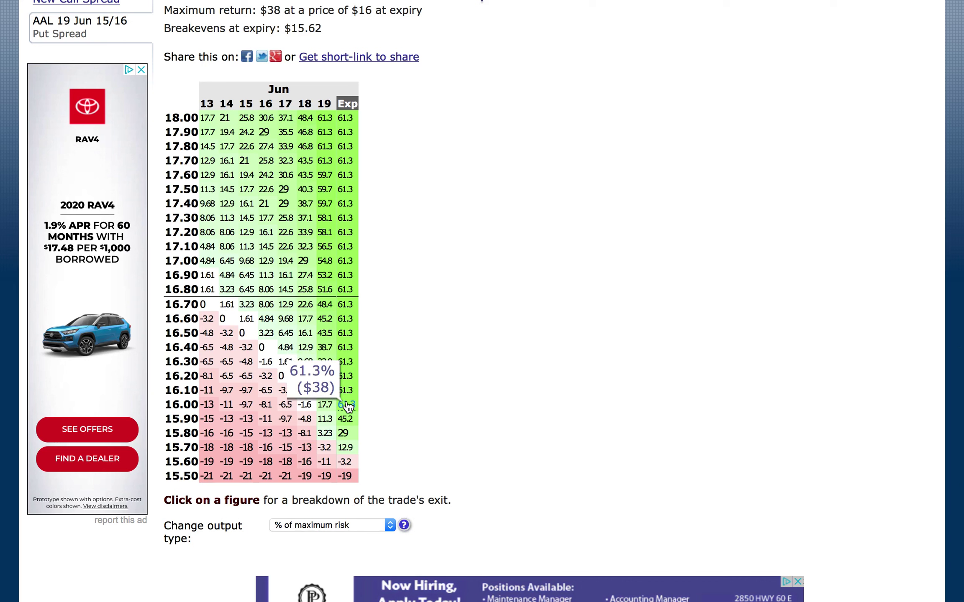
Examine the returns table's at-expiry column down to the $15.60 stock price and check the spread's net credit.
mouse_move(354, 195)
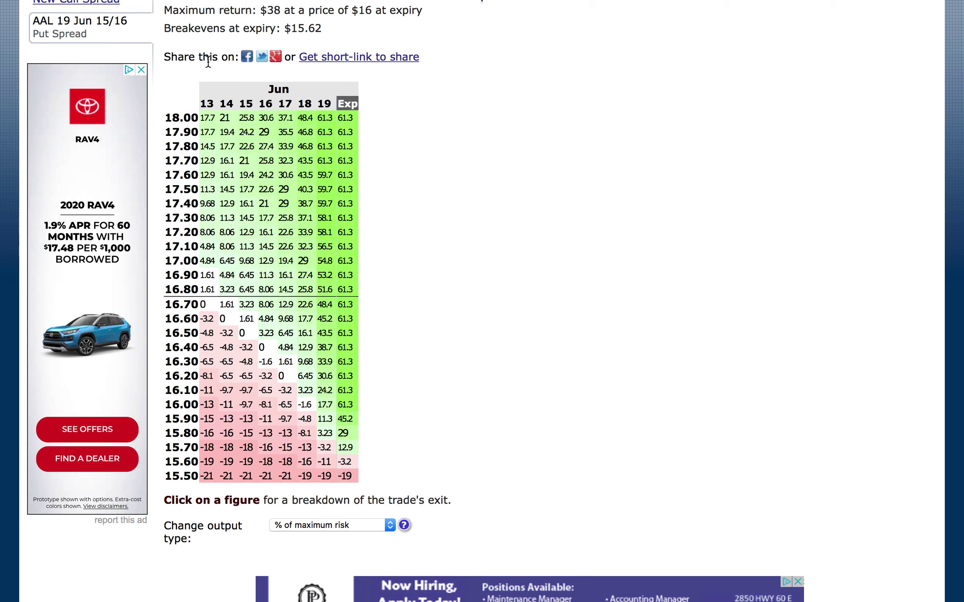
scroll(191, 166, "up", 3)
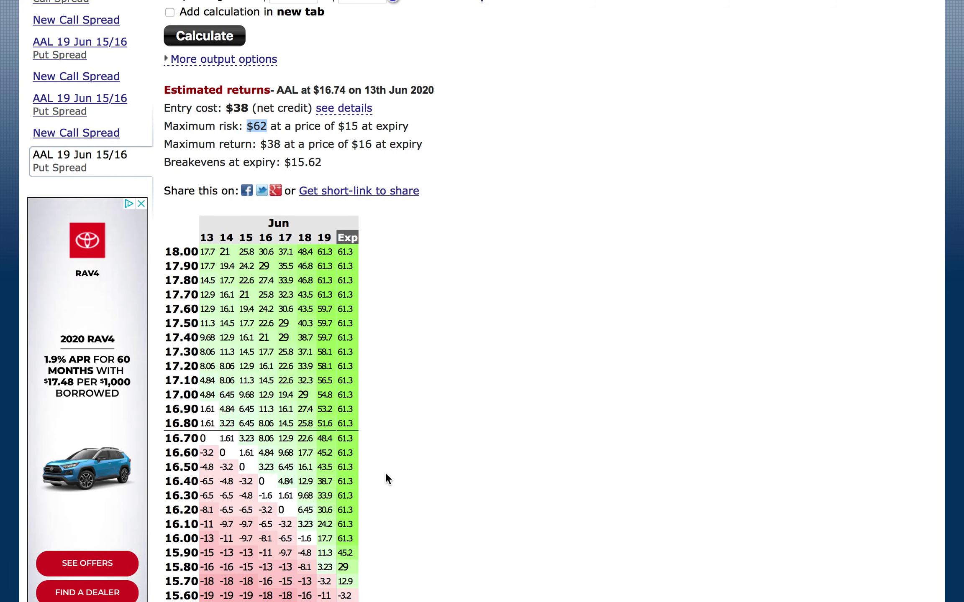
scroll(386, 472, "down", 2)
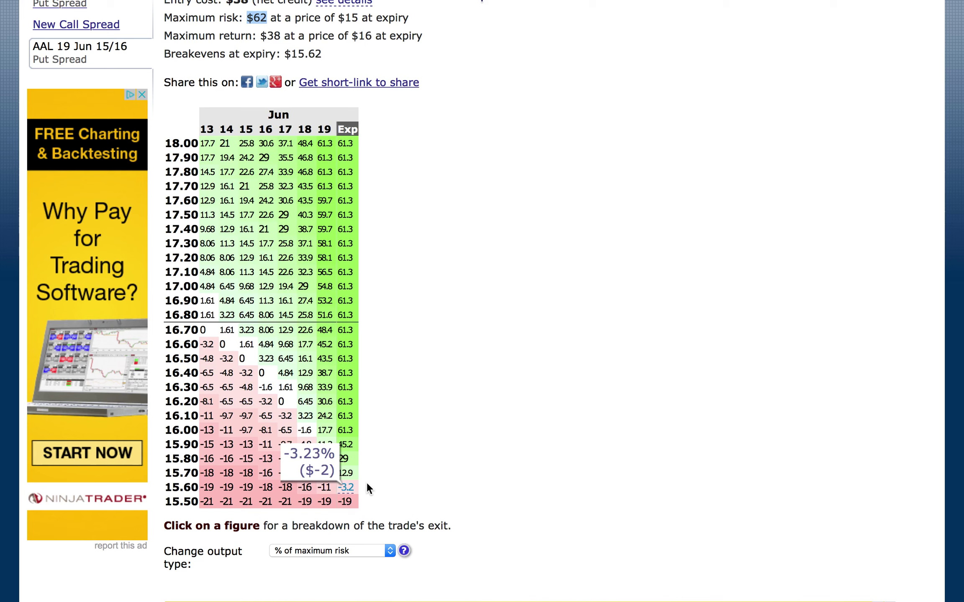
scroll(448, 488, "up", 3)
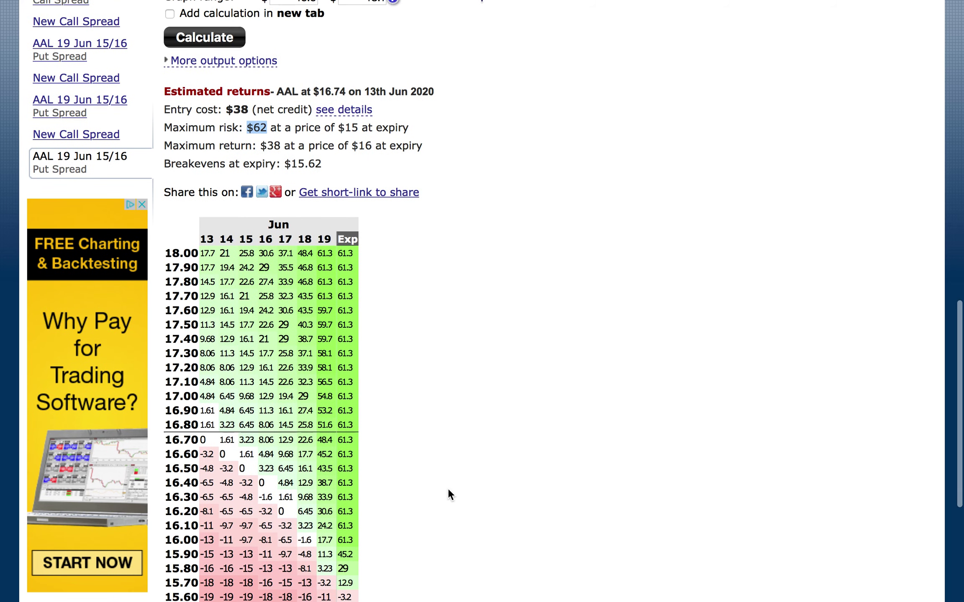
scroll(447, 488, "up", 10)
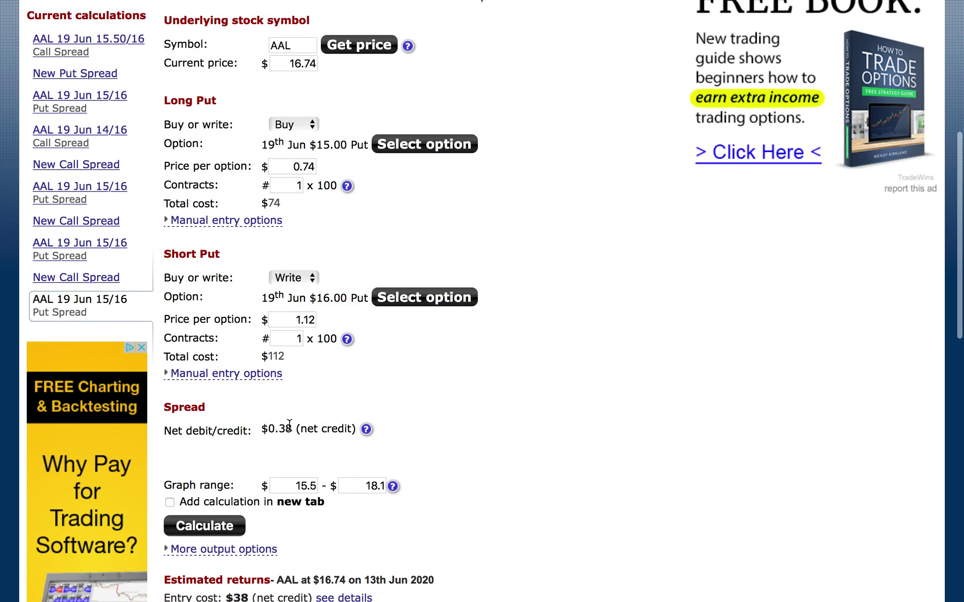
left_click_drag(292, 425, 268, 424)
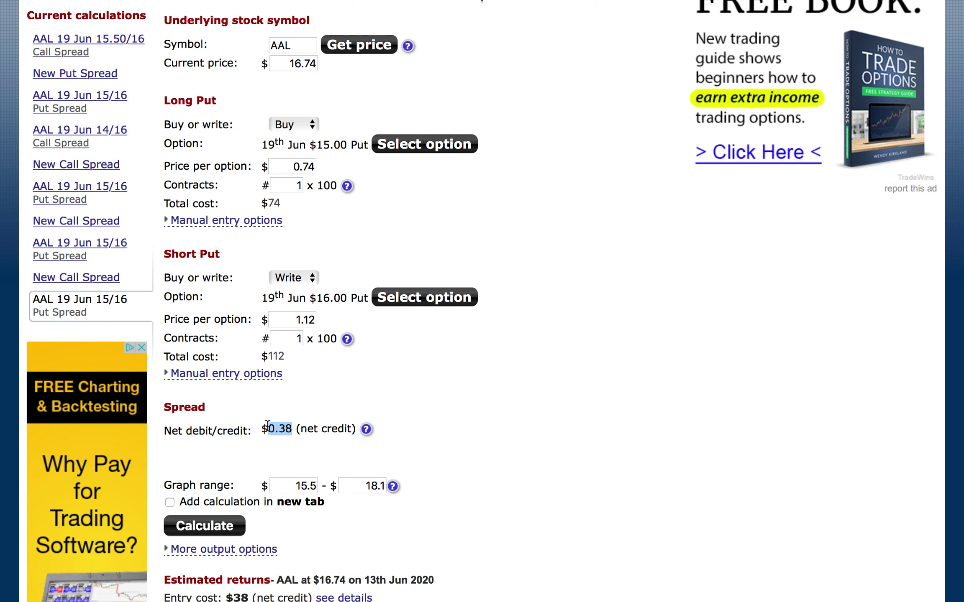
Switch to the Robinhood AAL options page and add the $16 put expiring June 19 as a sell leg.
scroll(268, 424, "up", 8)
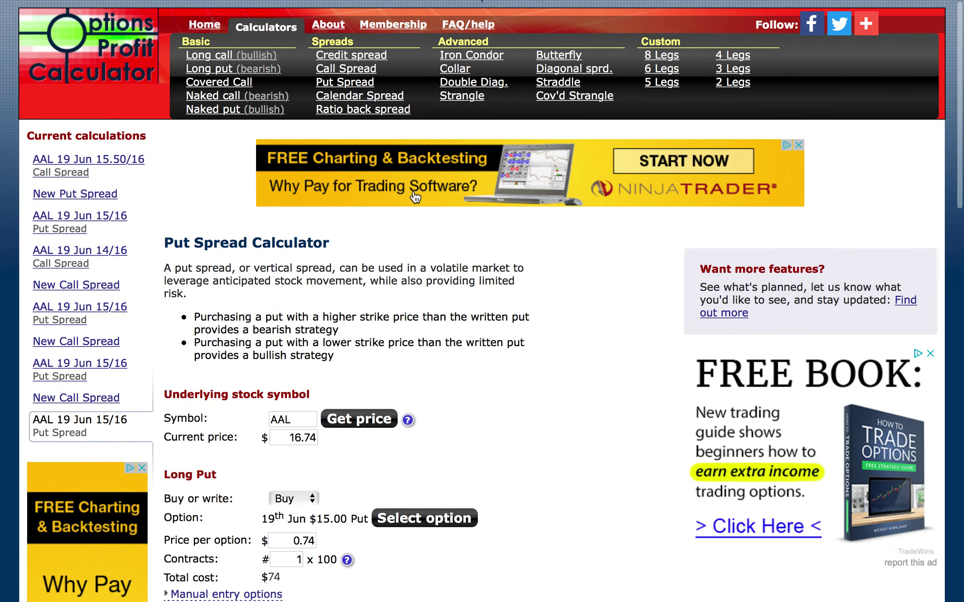
left_click(347, 31)
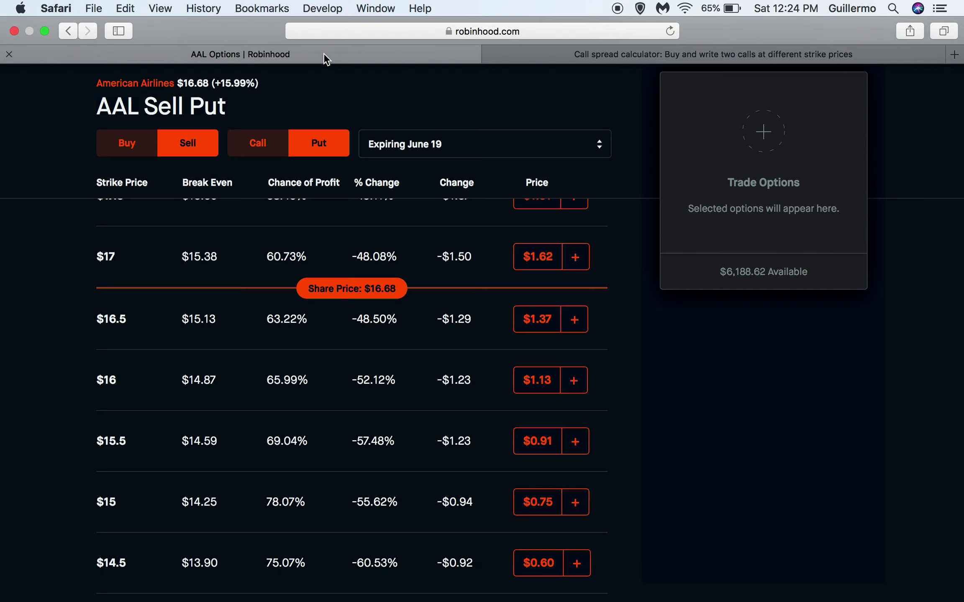
scroll(613, 308, "up", 1)
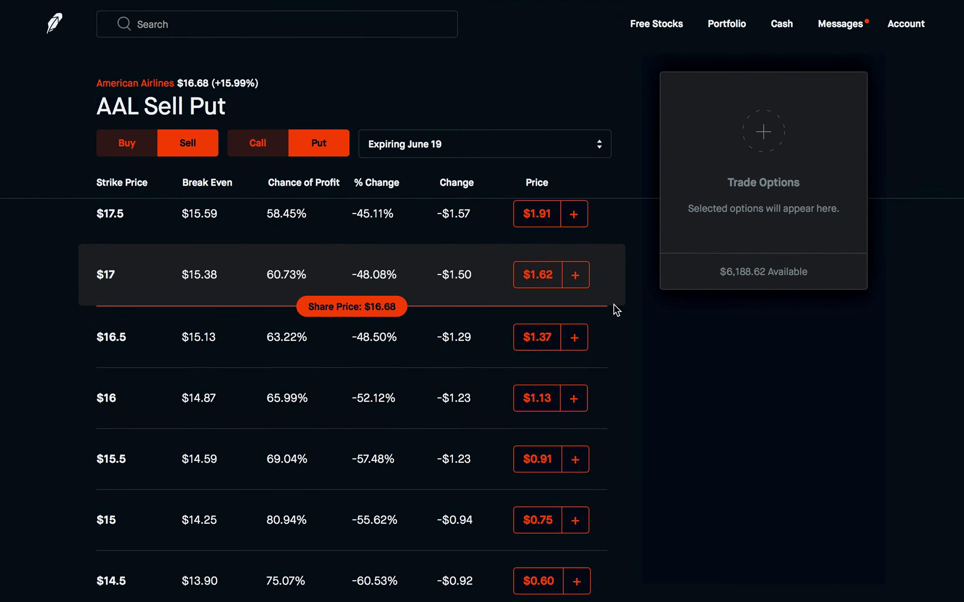
scroll(616, 309, "up", 4)
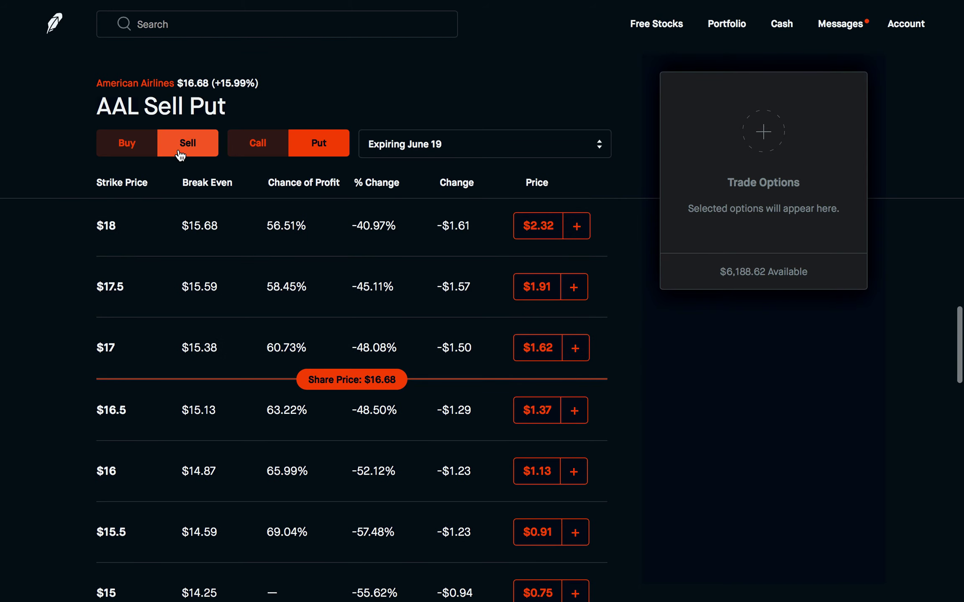
scroll(322, 268, "down", 4)
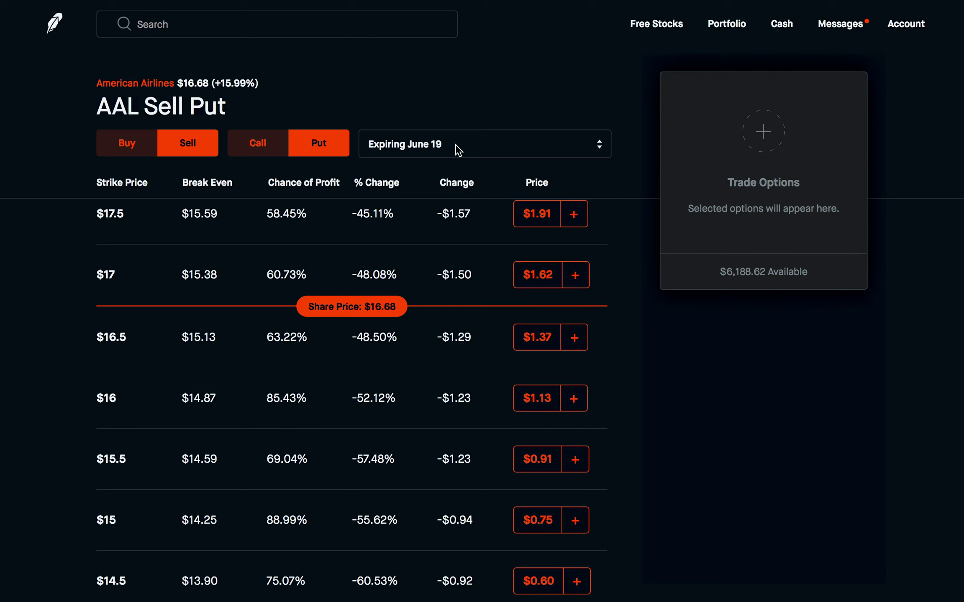
left_click(582, 404)
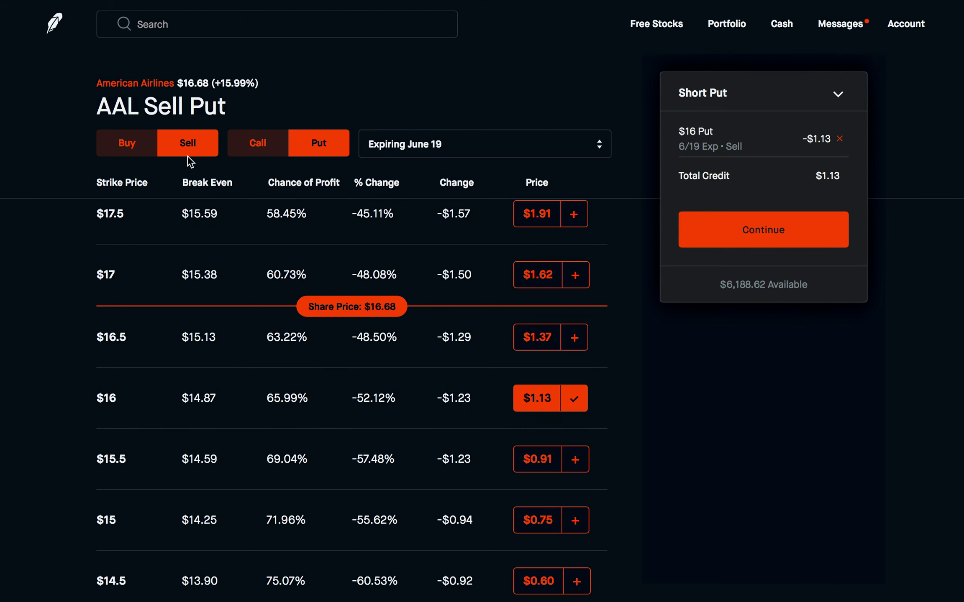
Add the $15 AAL put expiring June 19 as a buy leg to complete the put credit spread.
left_click(132, 146)
scroll(268, 334, "down", 1)
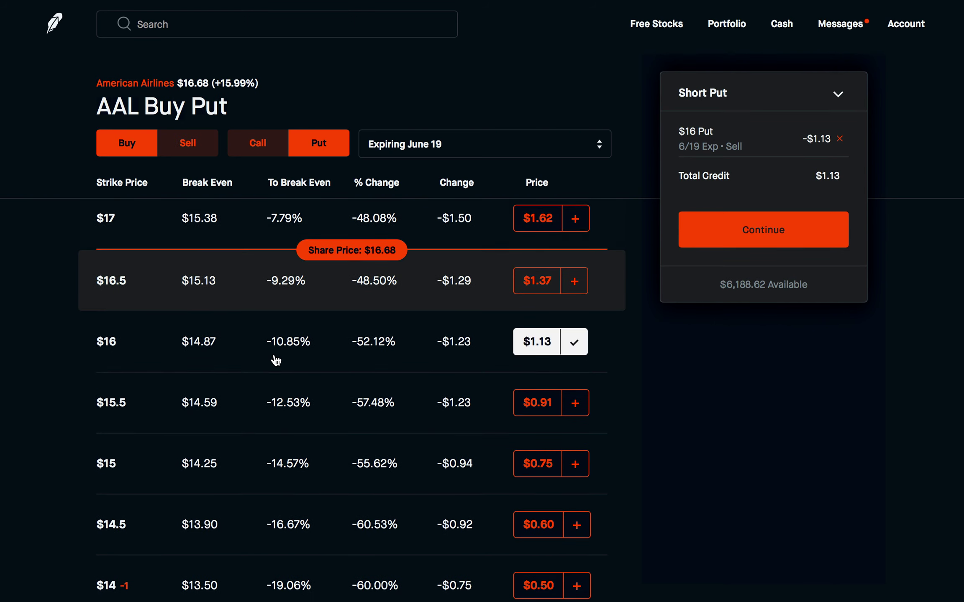
left_click(575, 464)
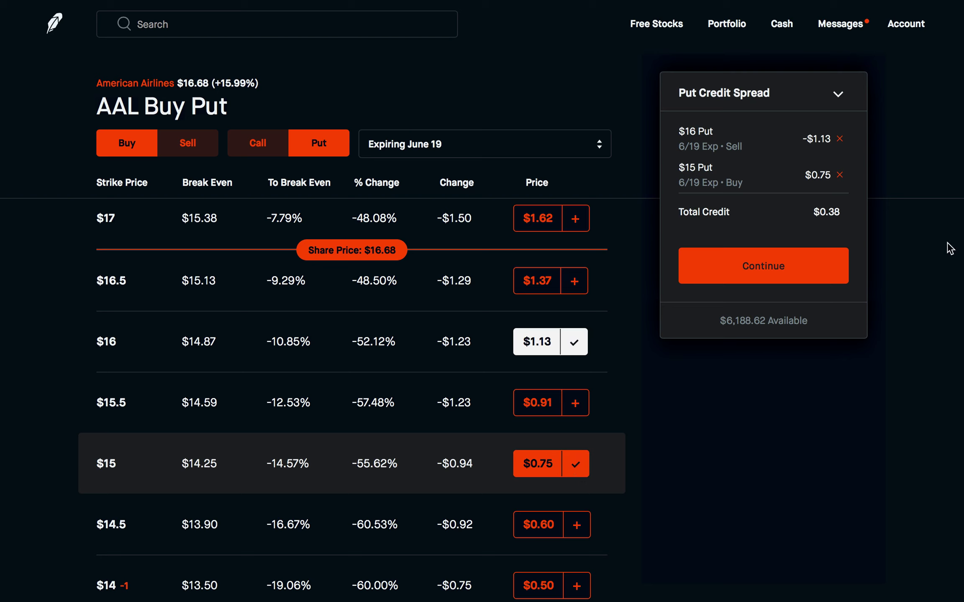
Check the total credit of the selected put credit spread.
left_click_drag(841, 212, 816, 211)
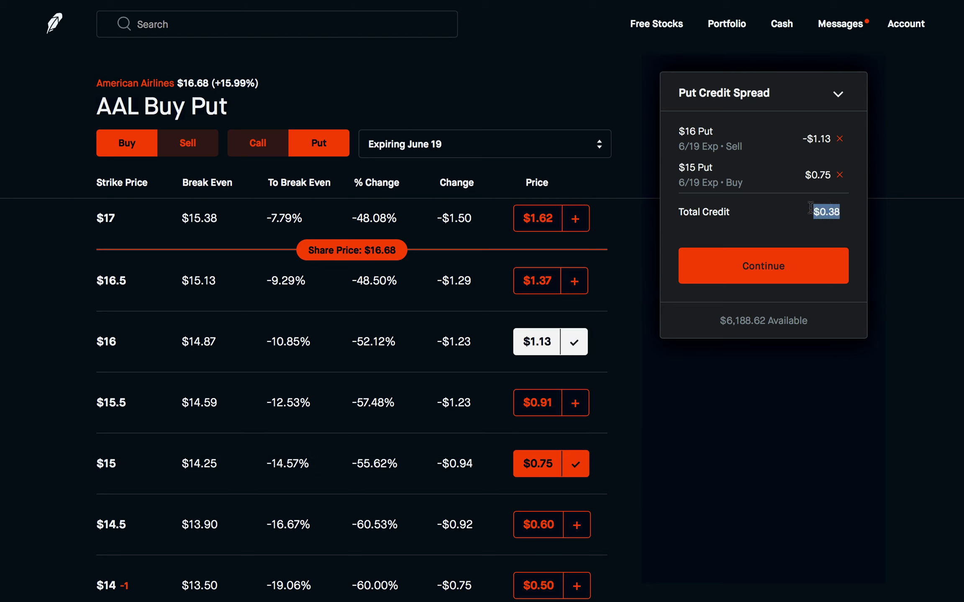
triple_click(817, 212)
left_click(817, 212)
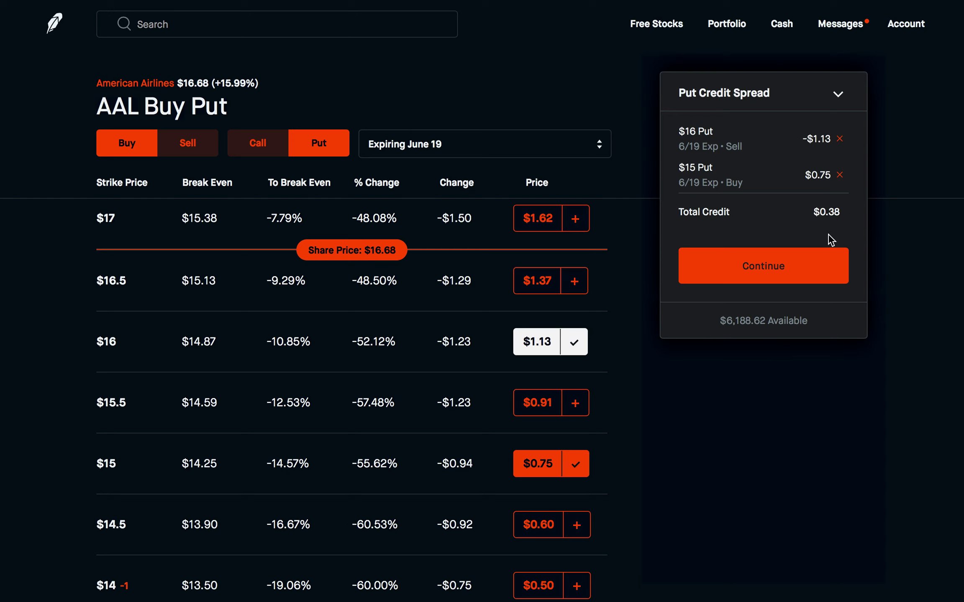
Set the put credit spread order to 1 contract and check its minimum credit.
left_click(798, 263)
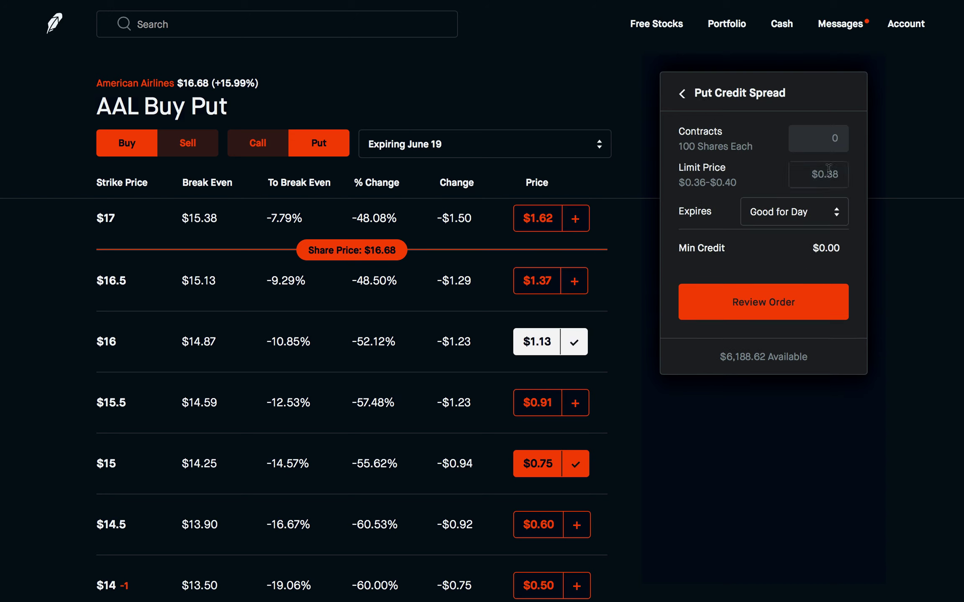
left_click(829, 146)
type("1")
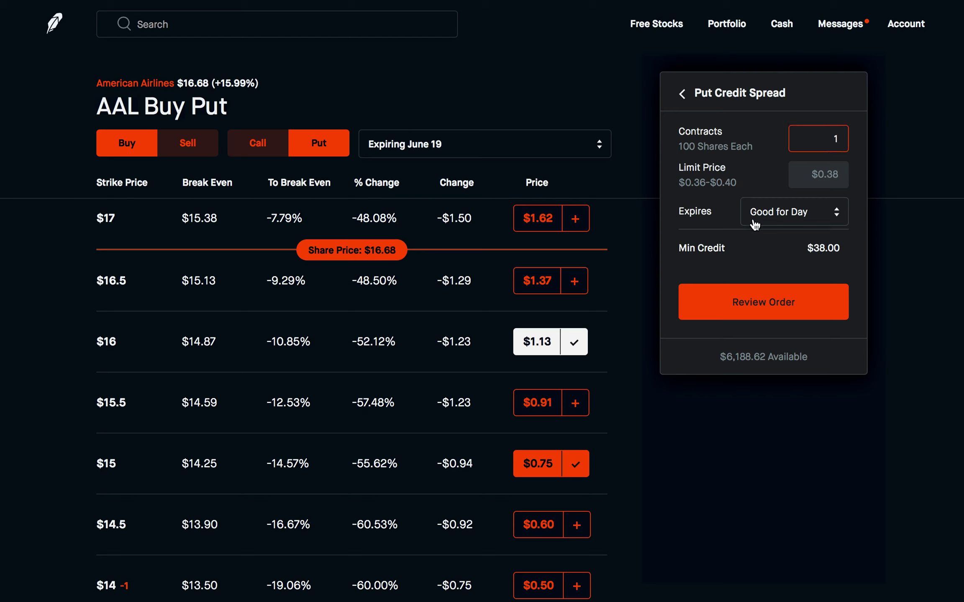
left_click(759, 251)
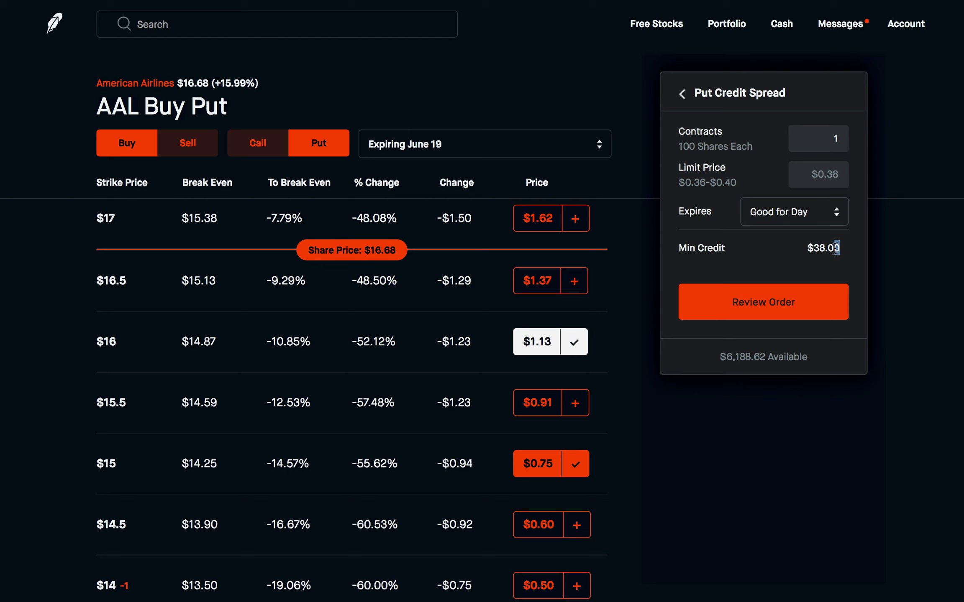
left_click_drag(841, 249, 805, 248)
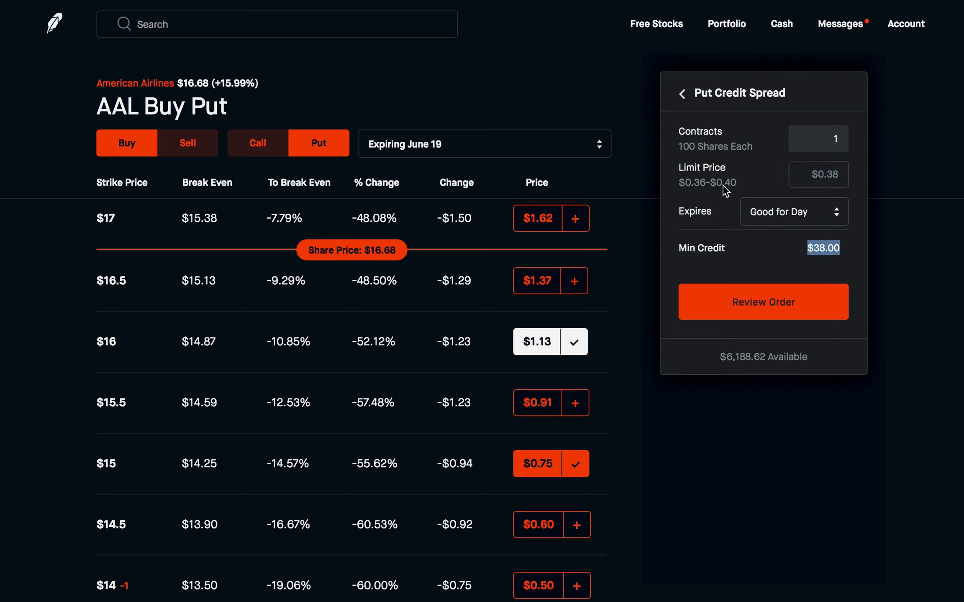